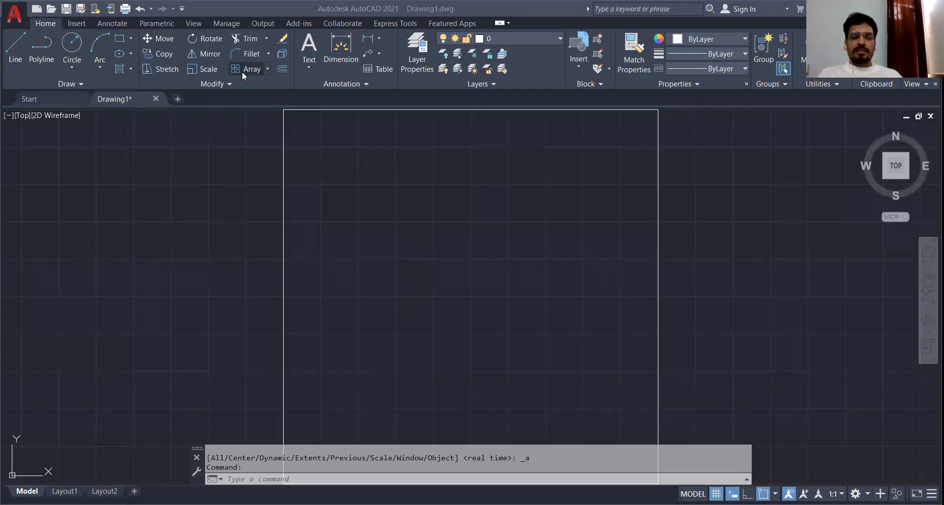
# Step: Draw a small rectangle inside the large square, near its upper-left corner
pyautogui.click(267, 70)
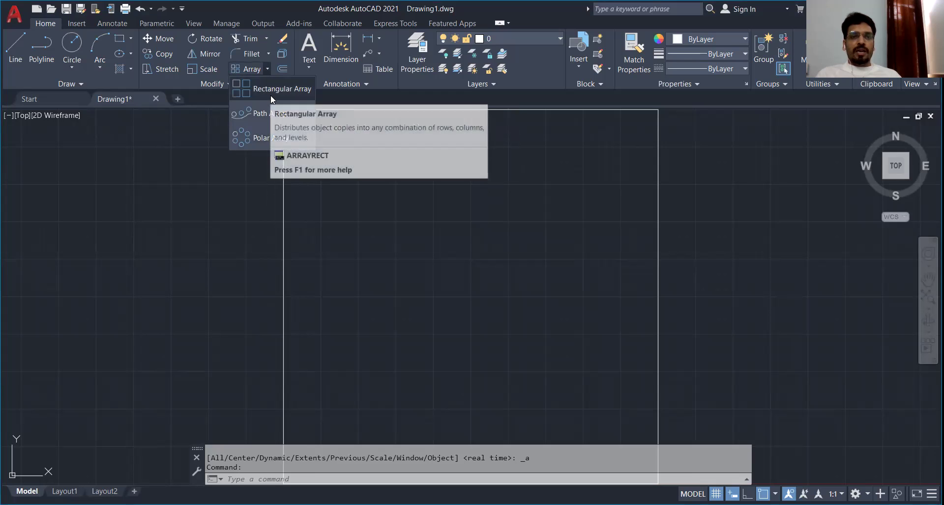
pyautogui.click(118, 42)
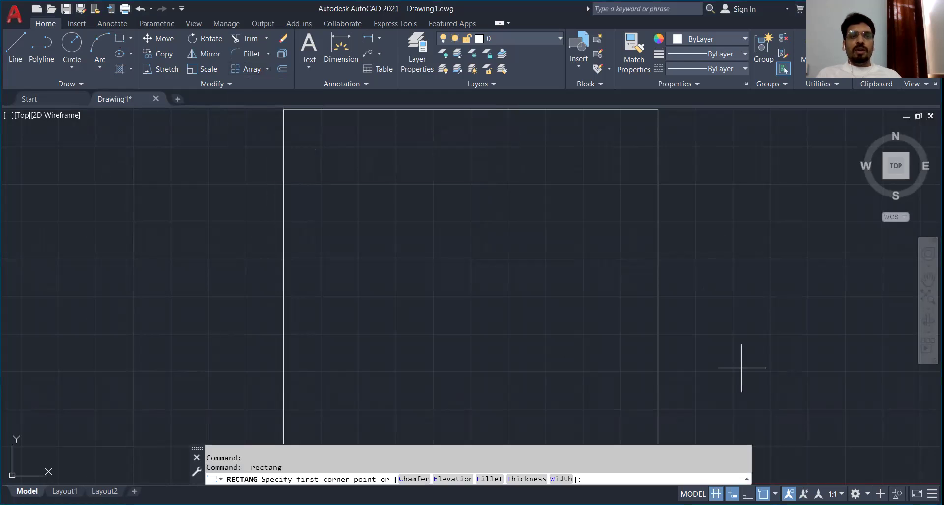
pyautogui.click(321, 165)
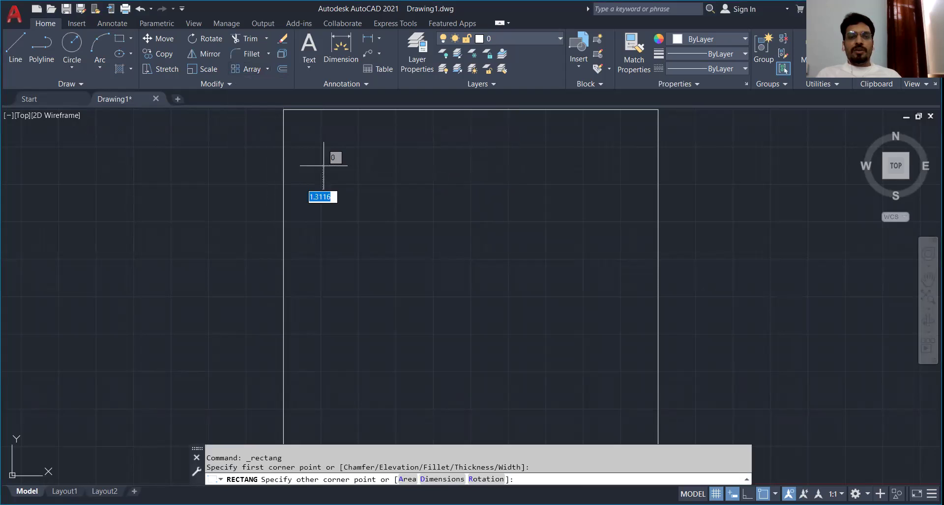
pyautogui.click(362, 191)
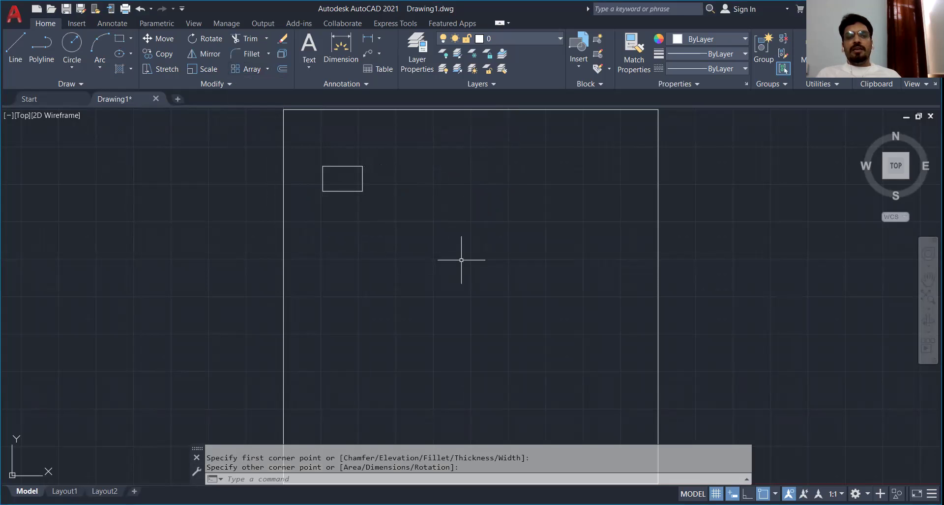
# Step: Start a rectangular array of the small rectangle
pyautogui.click(268, 70)
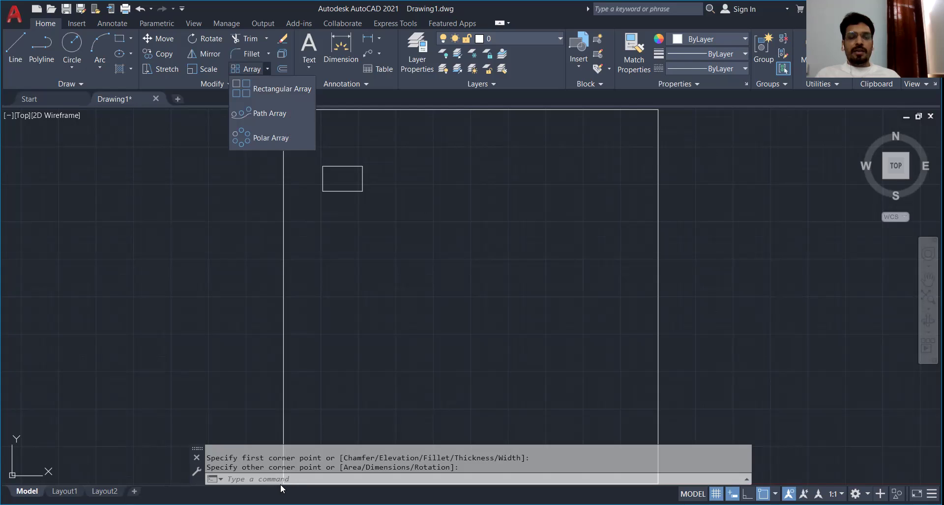
pyautogui.click(271, 90)
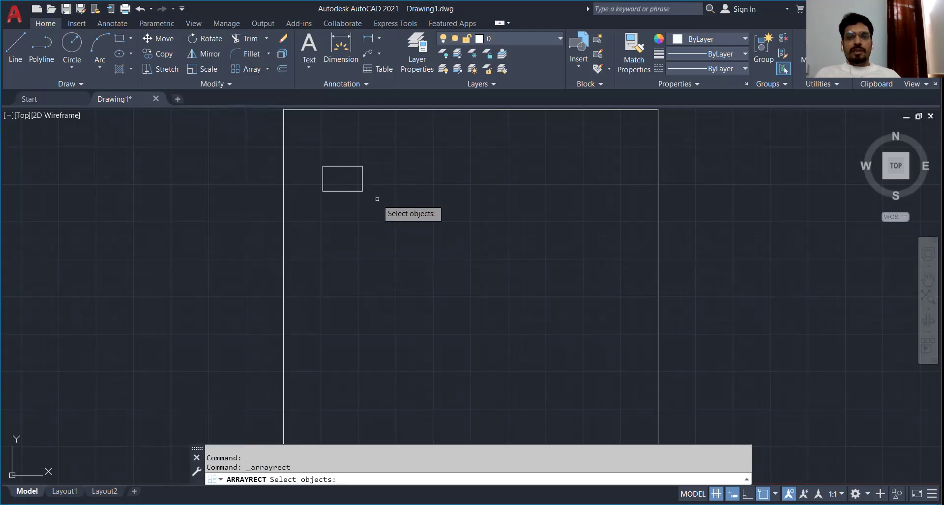
pyautogui.click(362, 176)
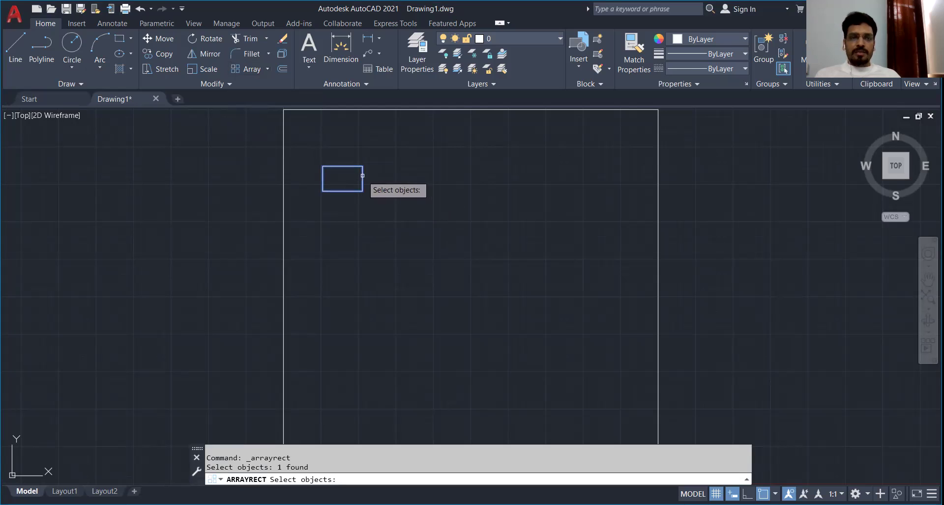
pyautogui.press('Return')
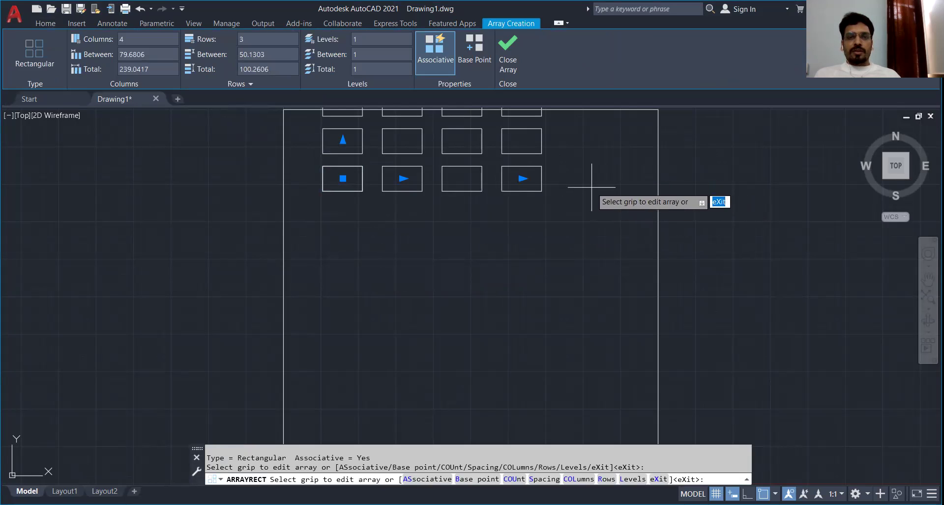
pyautogui.scroll(6, 565, 226)
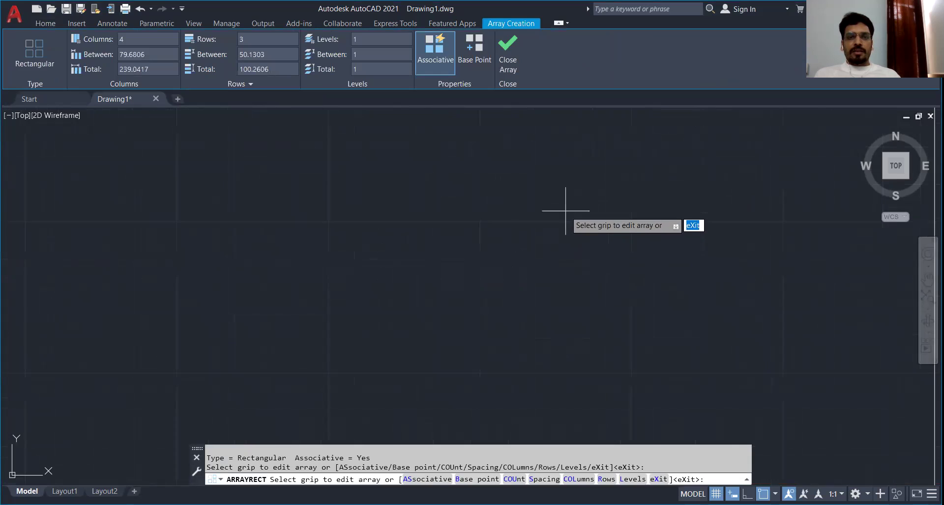
pyautogui.scroll(-6, 566, 210)
pyautogui.scroll(1, 546, 204)
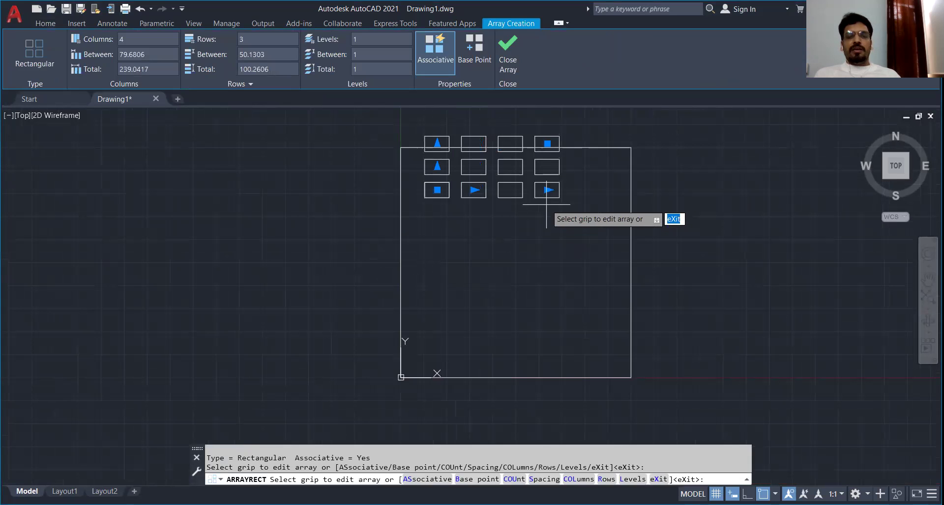
pyautogui.click(399, 218)
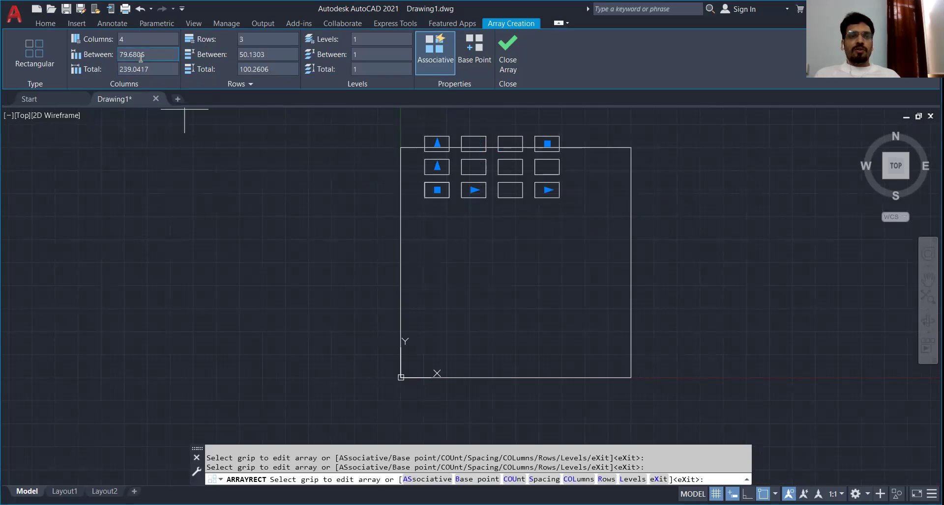
# Step: Set the rectangular array to 6 columns and 6 rows
pyautogui.click(130, 39)
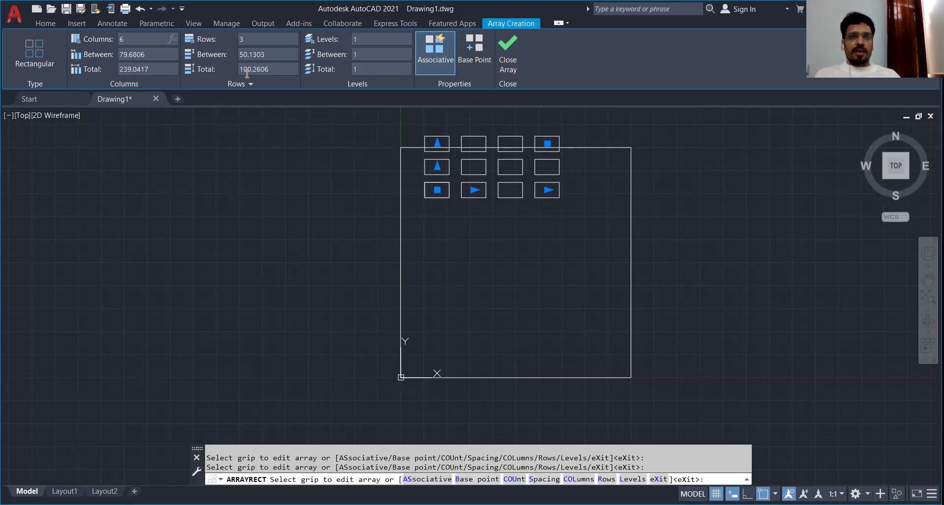
pyautogui.click(247, 40)
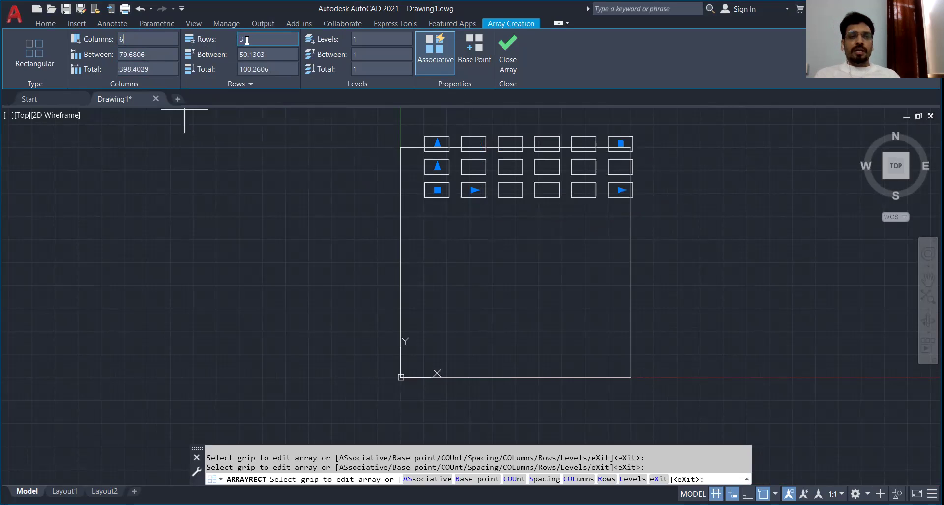
pyautogui.moveTo(247, 39); pyautogui.dragTo(238, 40)
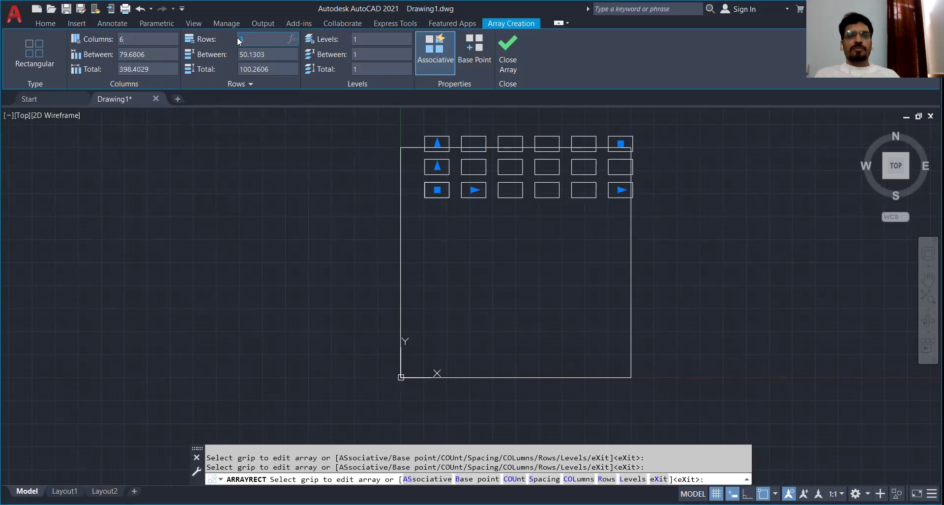
pyautogui.write('6')
pyautogui.press('Return')
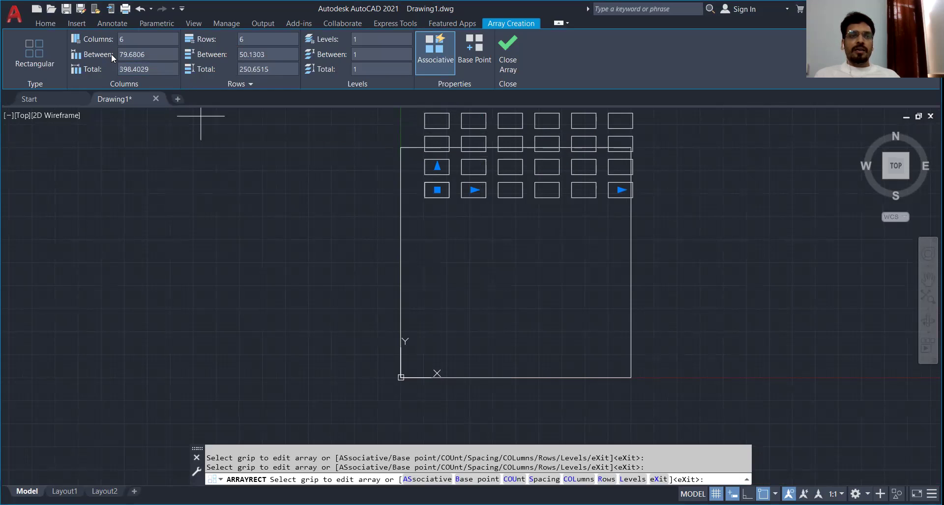
# Step: Set the array's column spacing to 50 and its row spacing to 100, and finish the array
pyautogui.click(151, 55)
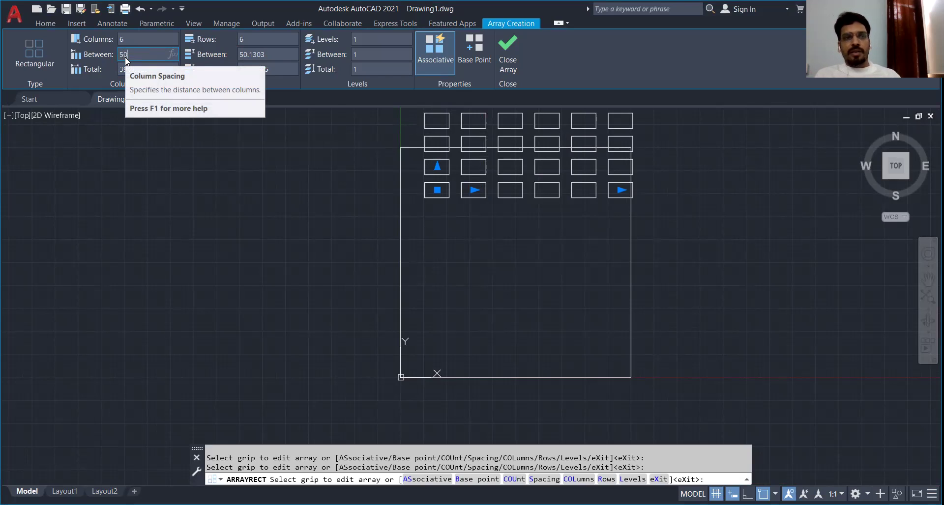
pyautogui.press('Return')
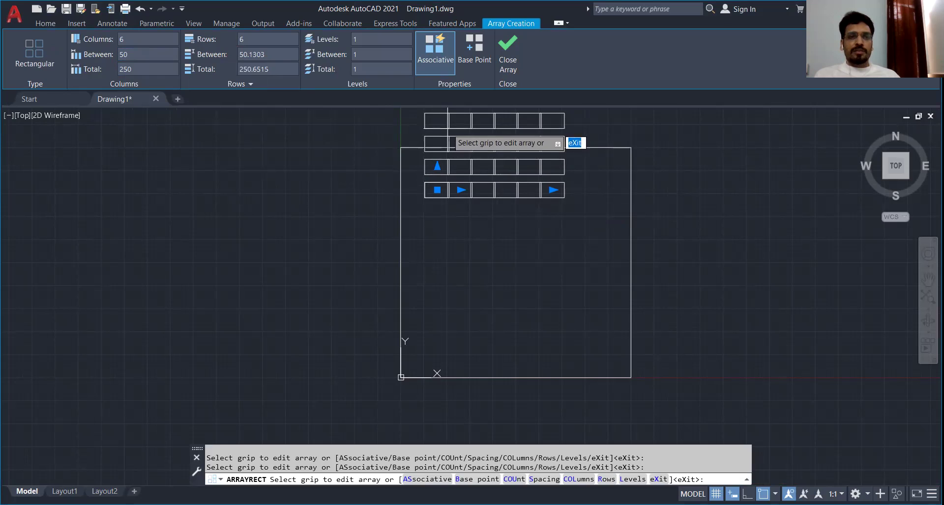
pyautogui.click(283, 56)
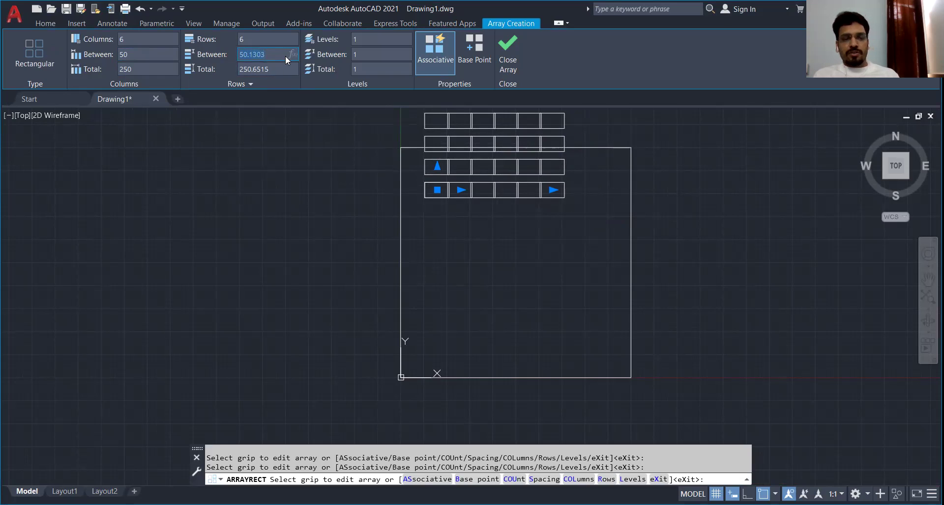
pyautogui.write('100')
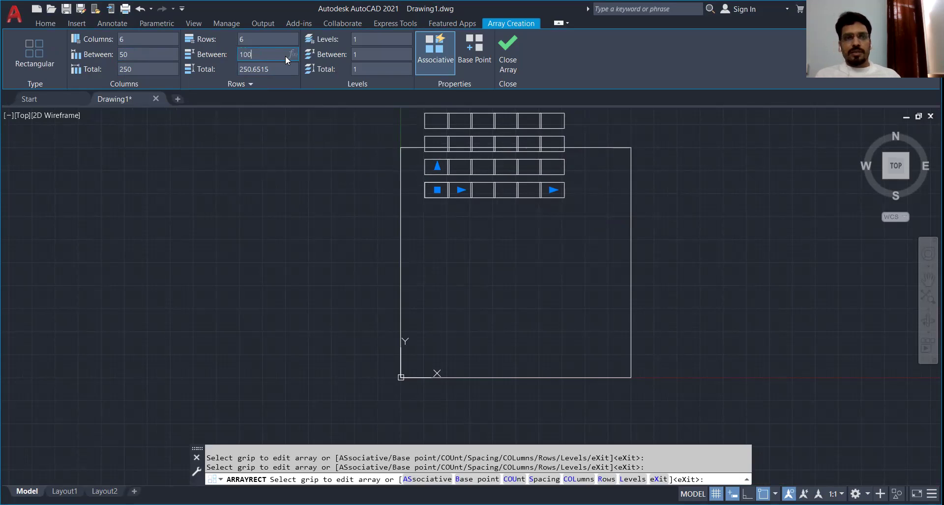
pyautogui.press('Return')
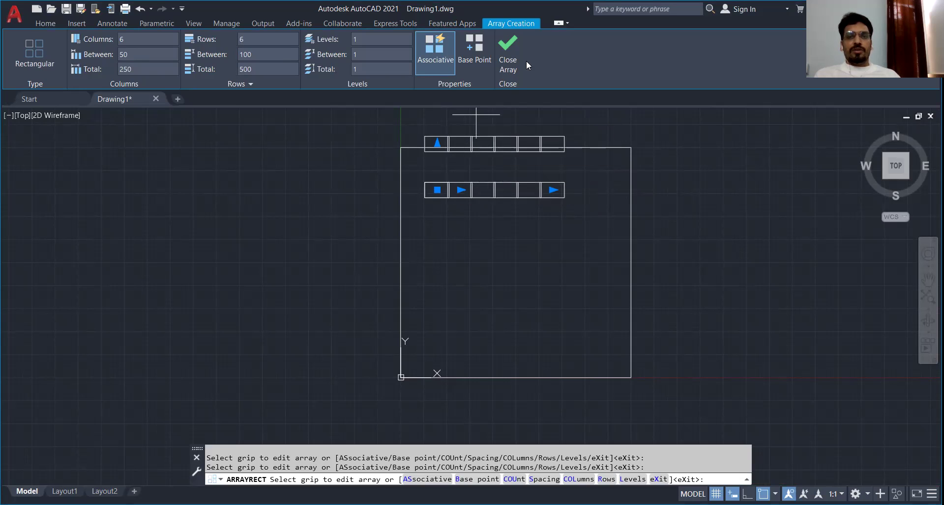
pyautogui.click(510, 55)
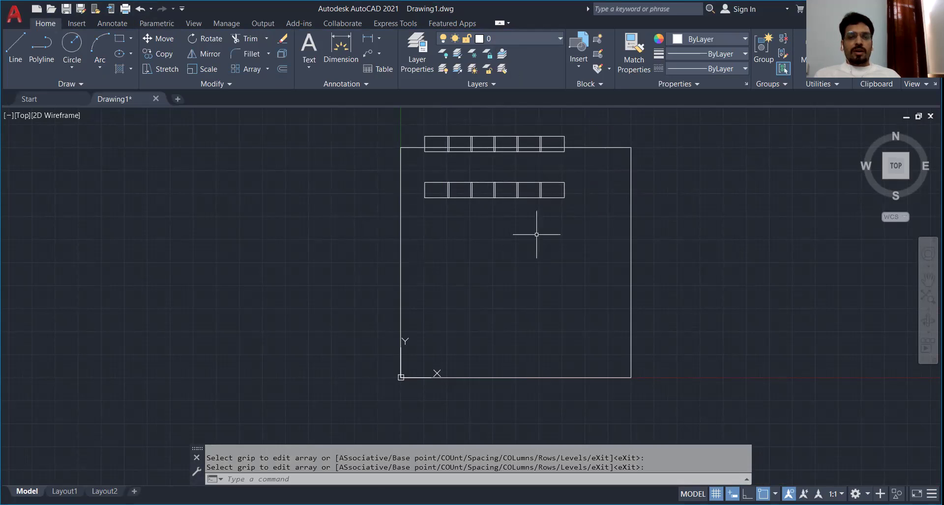
# Step: Select the finished array to examine it as a single object, and clear the selection
pyautogui.click(536, 197)
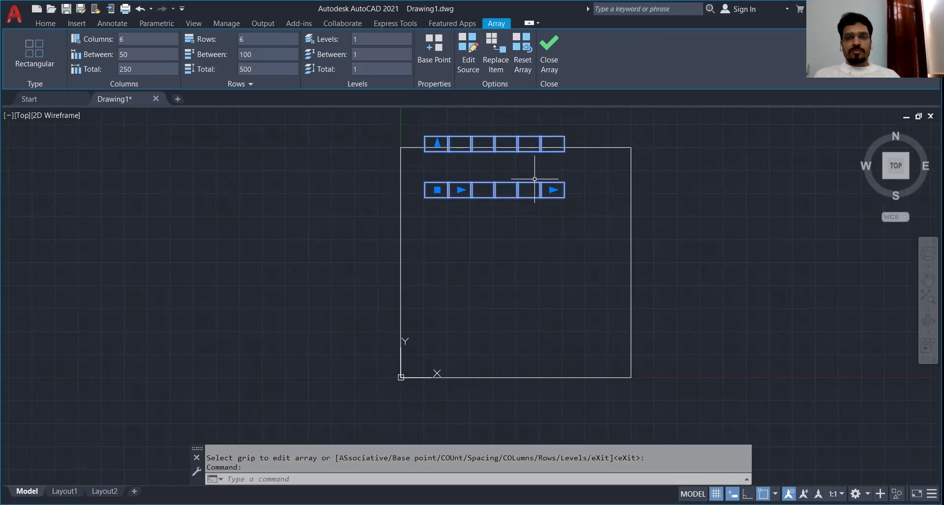
pyautogui.moveTo(552, 191)
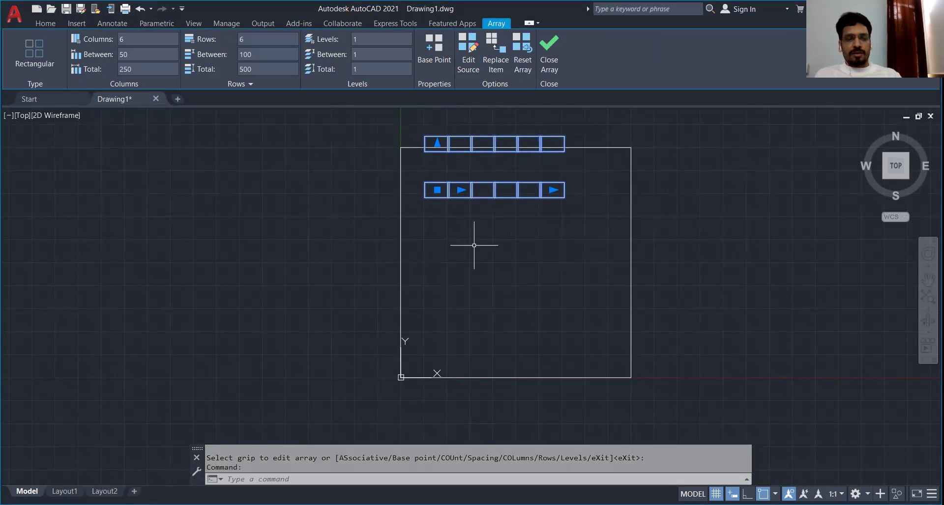
pyautogui.press('Escape')
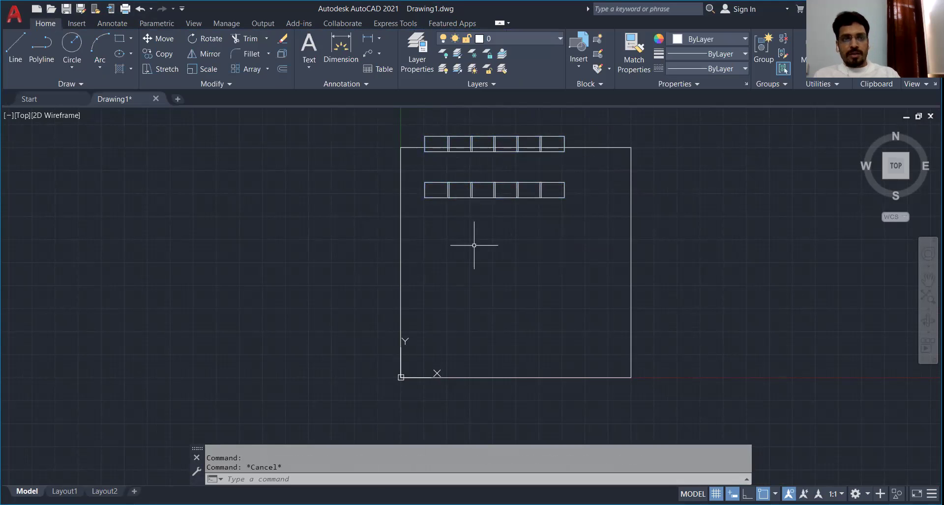
# Step: Explode the rectangular array and select individual rectangles in the lower row to check that they are separate
pyautogui.click(282, 55)
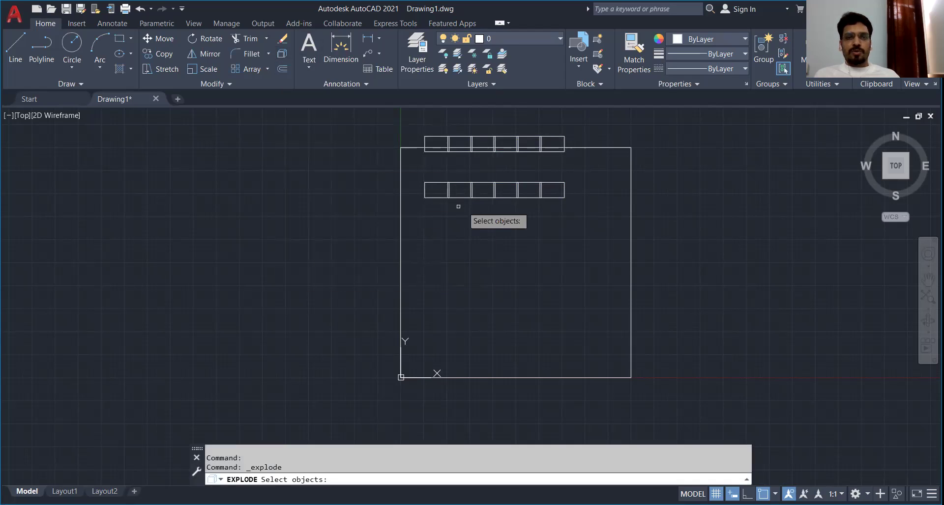
pyautogui.click(508, 198)
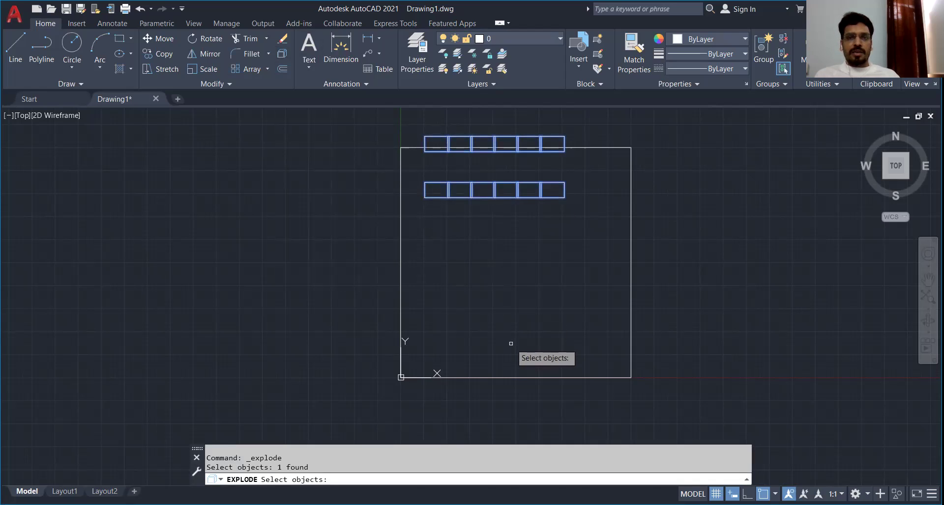
pyautogui.press('Return')
pyautogui.click(529, 197)
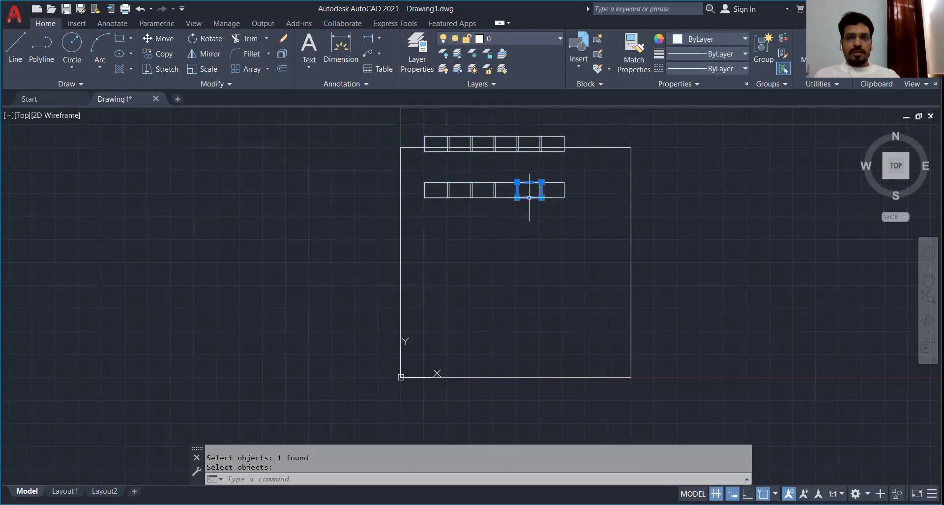
pyautogui.click(505, 193)
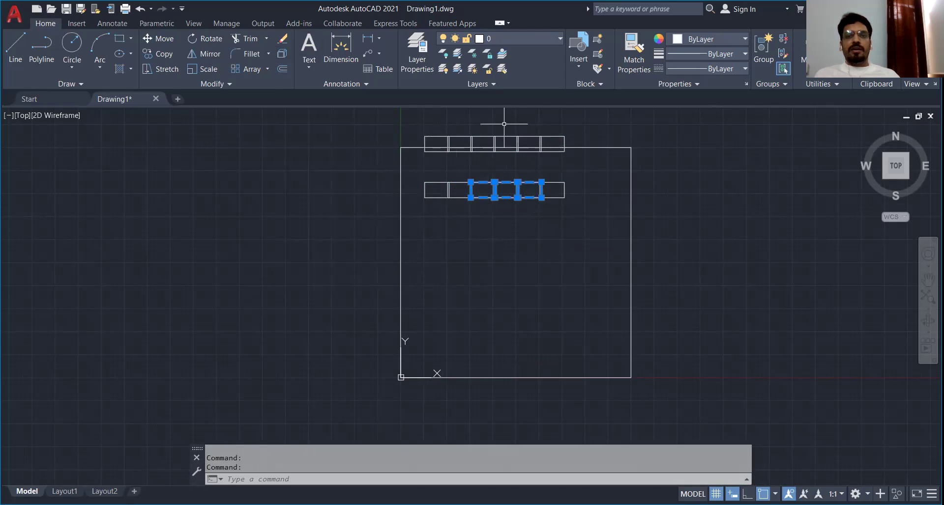
# Step: Draw a circle with a radius of about 69 in the lower middle of the large square
pyautogui.click(268, 69)
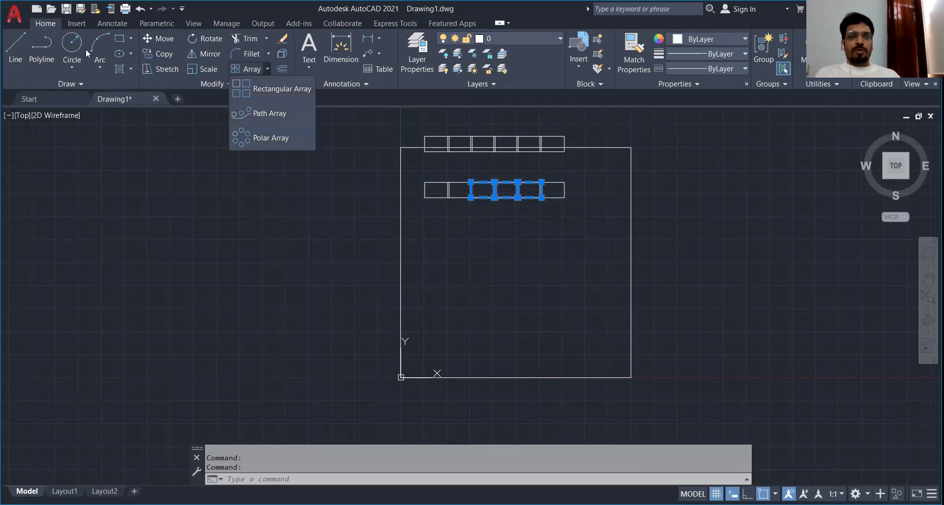
pyautogui.click(69, 47)
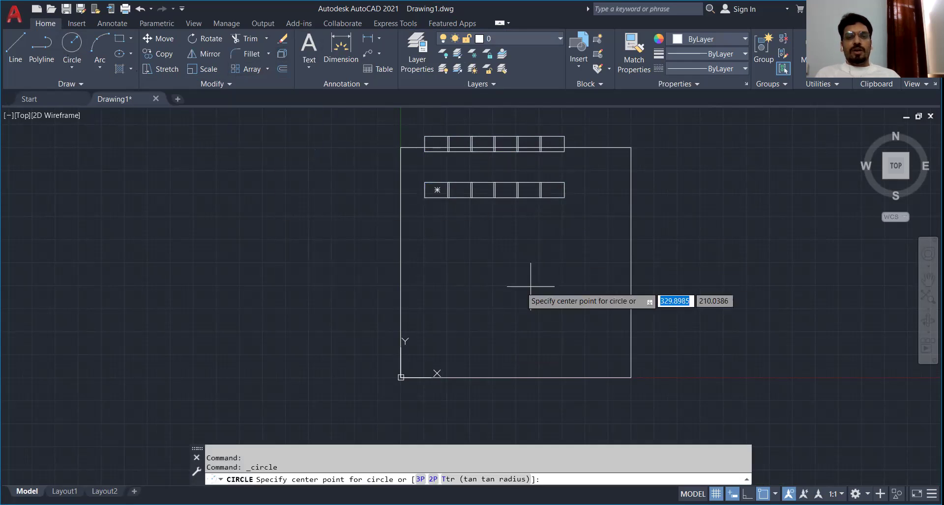
pyautogui.click(509, 302)
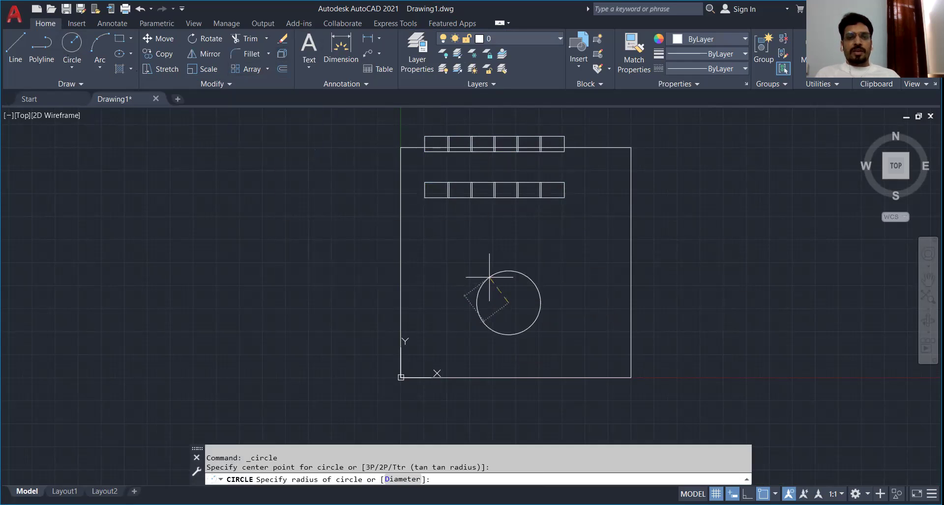
pyautogui.click(494, 274)
# Step: Draw a small circle just above the large circle, meeting its upper edge
pyautogui.click(71, 49)
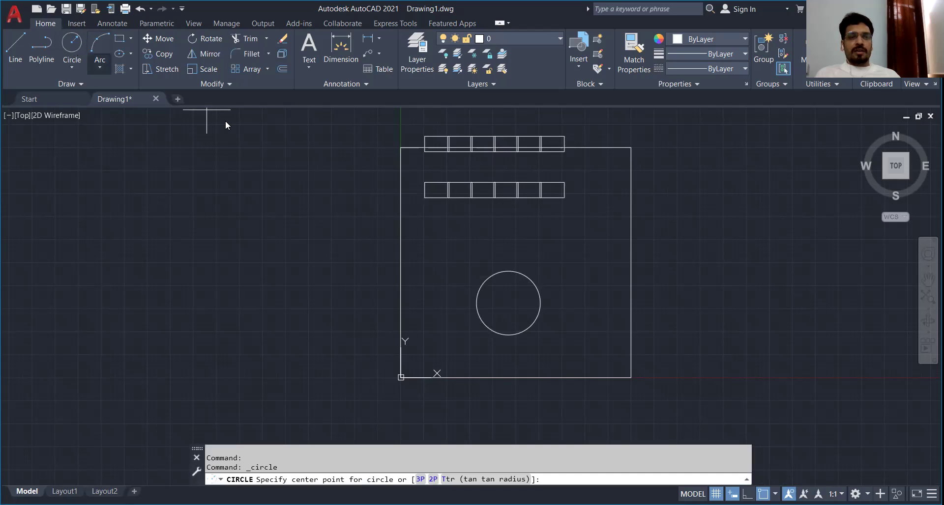
pyautogui.click(500, 263)
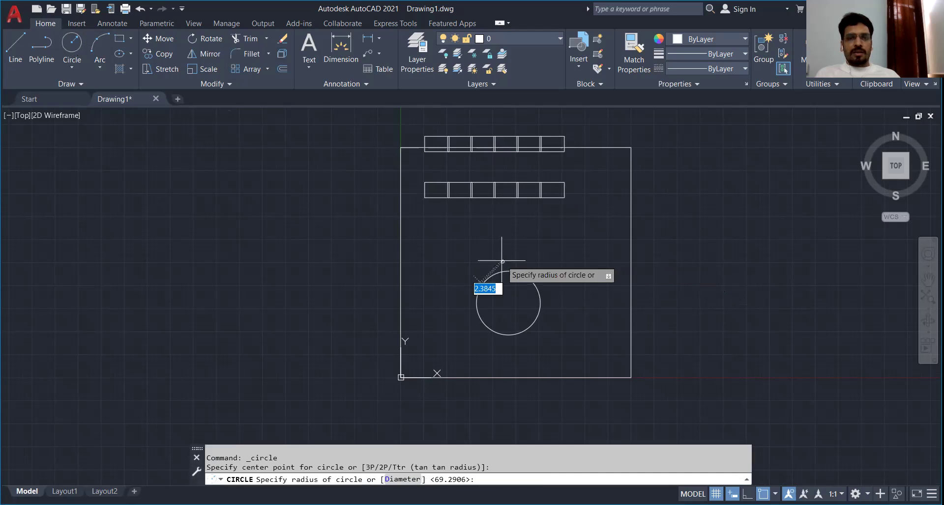
pyautogui.click(500, 253)
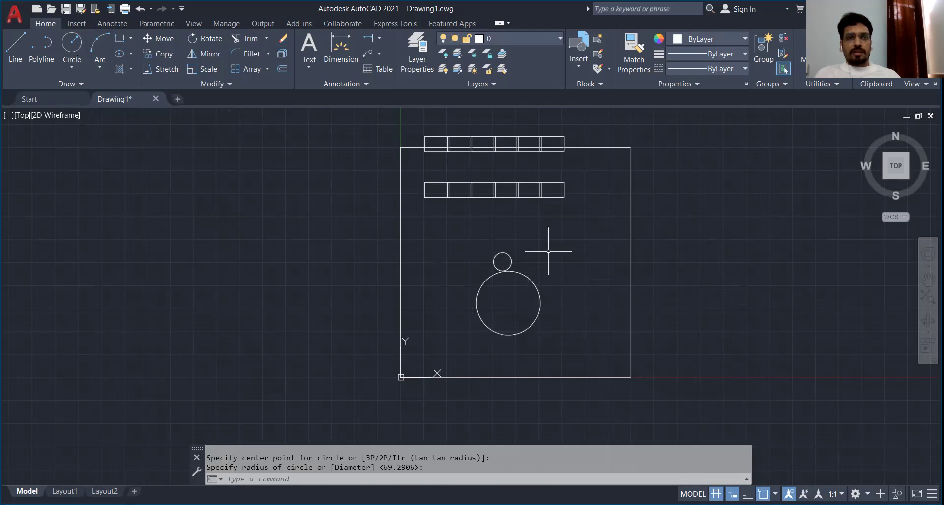
# Step: Create a polar array of the small circle around the large circle's center with 8 items and 2 rows
pyautogui.click(267, 70)
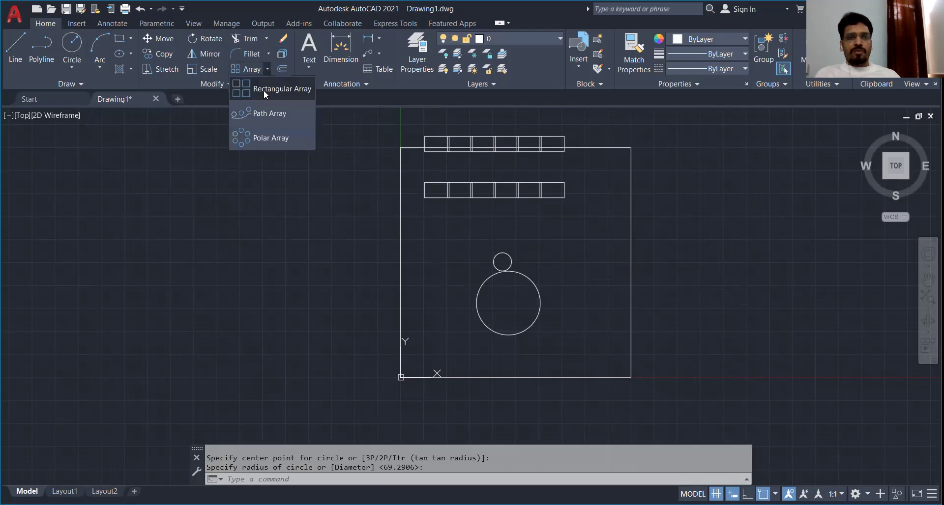
pyautogui.click(270, 140)
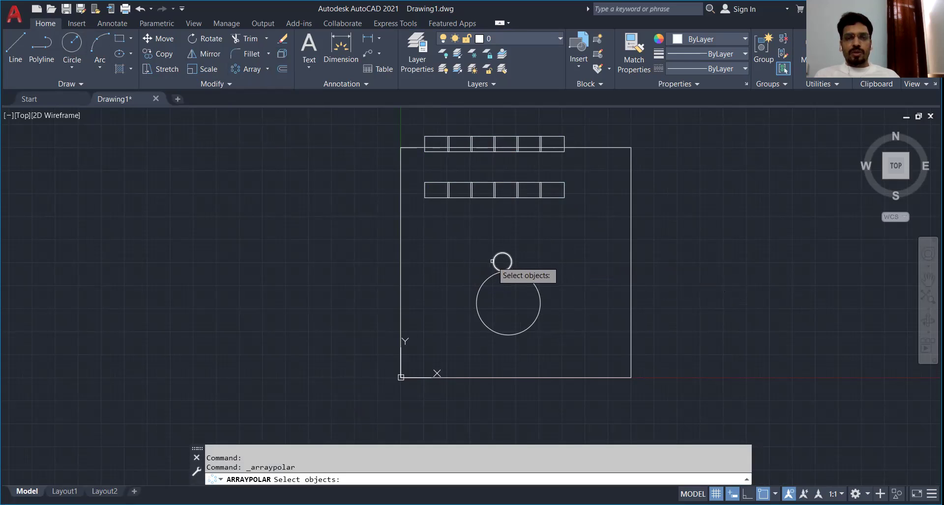
pyautogui.click(493, 261)
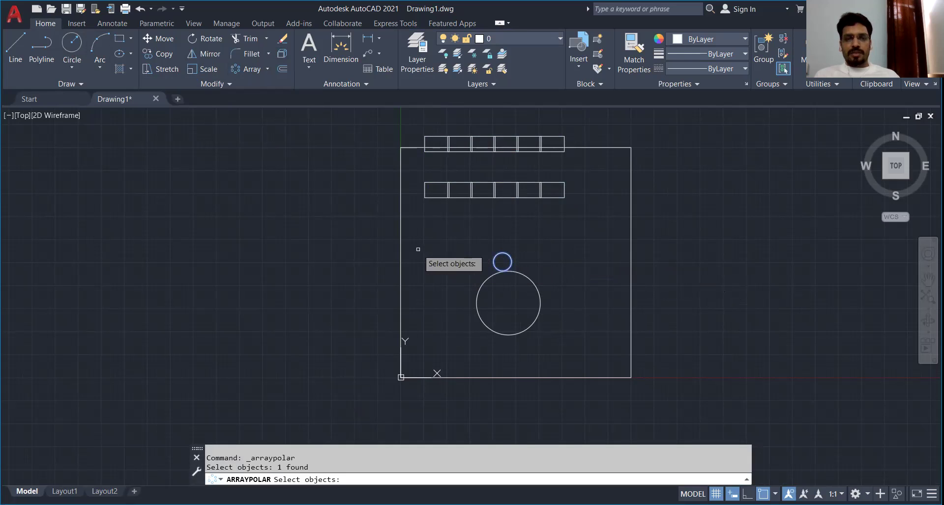
pyautogui.press('Return')
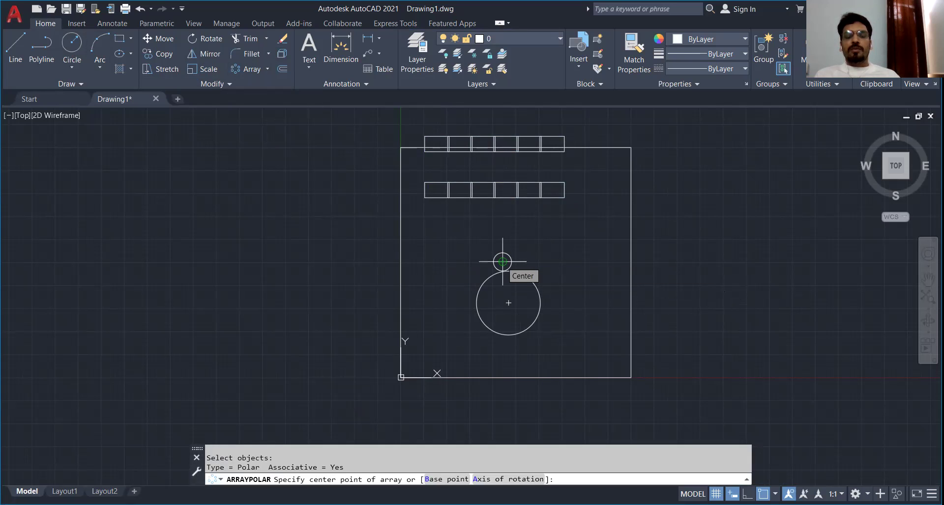
pyautogui.click(508, 303)
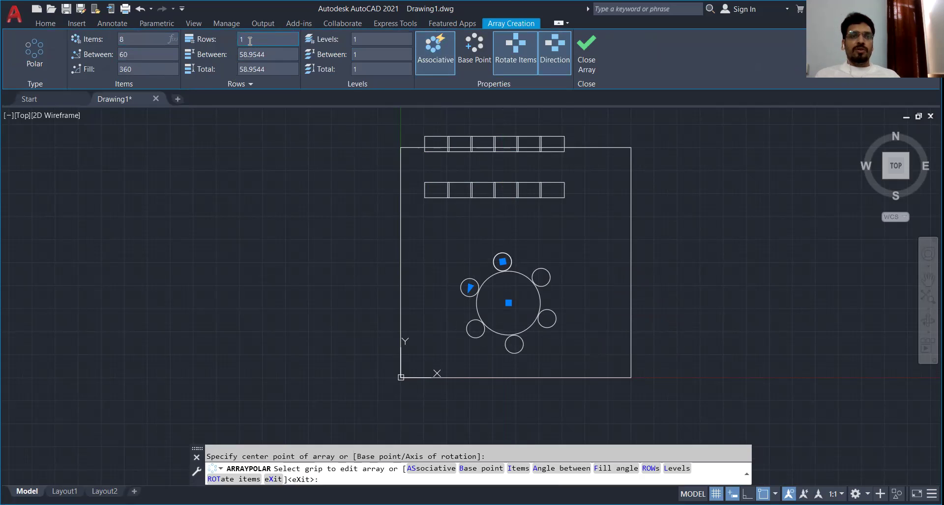
pyautogui.press('Return')
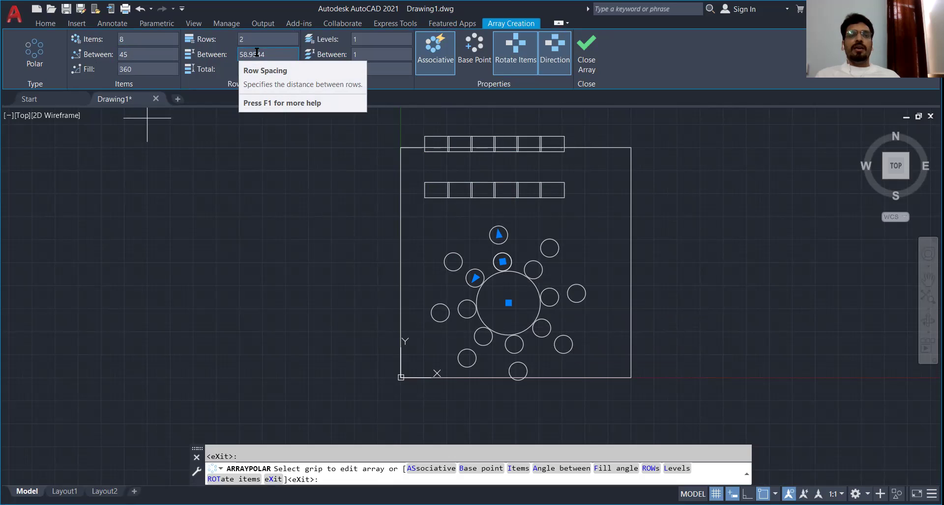
# Step: Finish the polar array and draw a wide upward-bulging three-point arc to the left of the large square
pyautogui.click(43, 22)
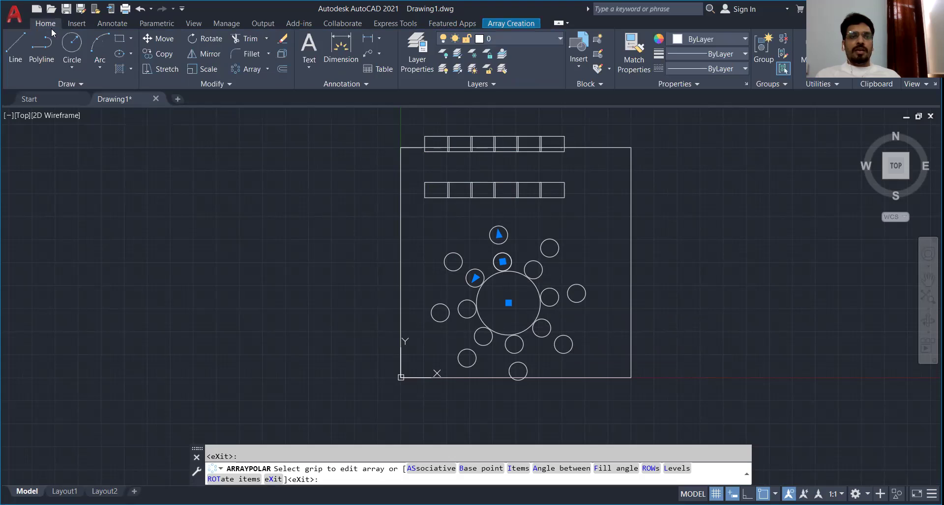
pyautogui.click(266, 69)
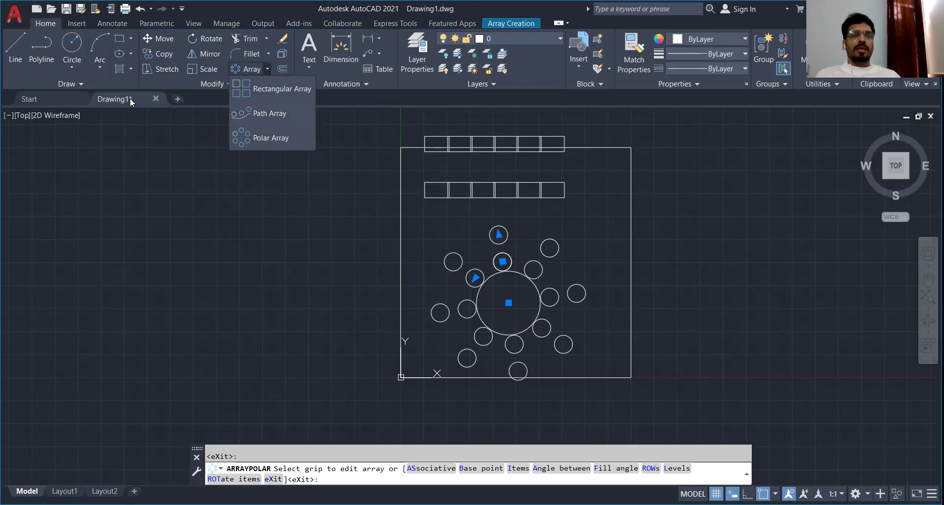
pyautogui.click(98, 47)
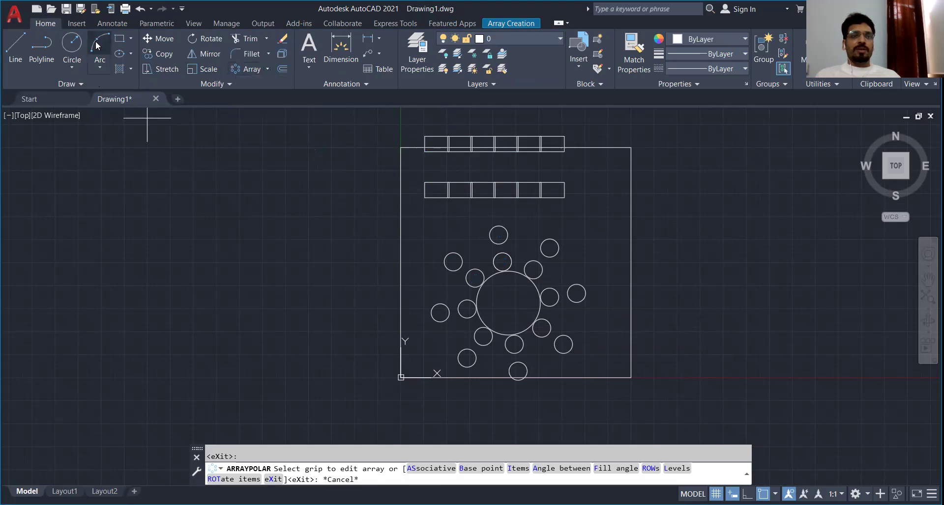
pyautogui.click(62, 272)
pyautogui.click(227, 194)
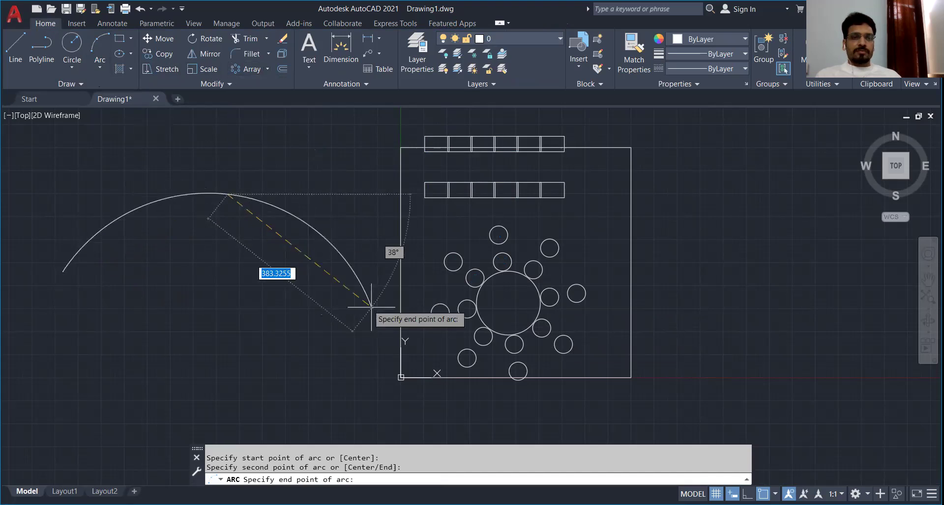
pyautogui.click(392, 308)
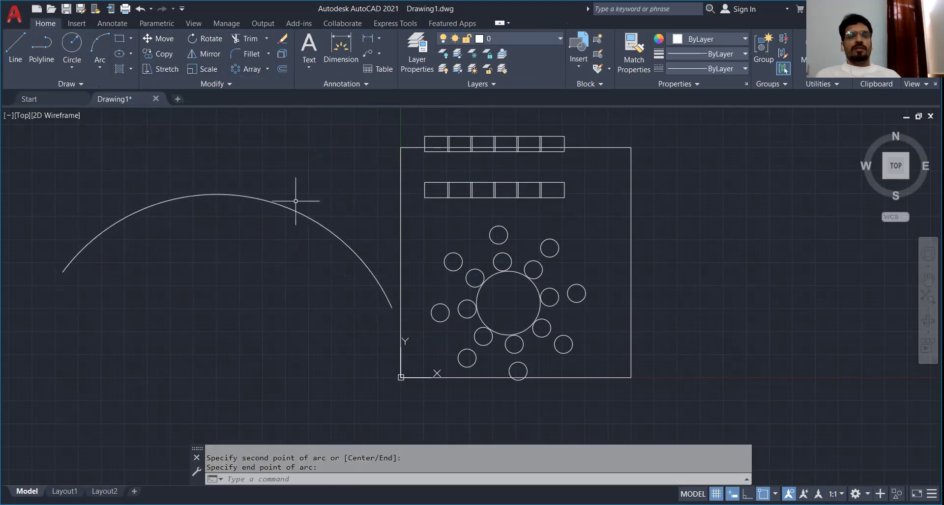
# Step: Draw a circle with a radius of about 25 just outside the arc's left end
pyautogui.click(72, 45)
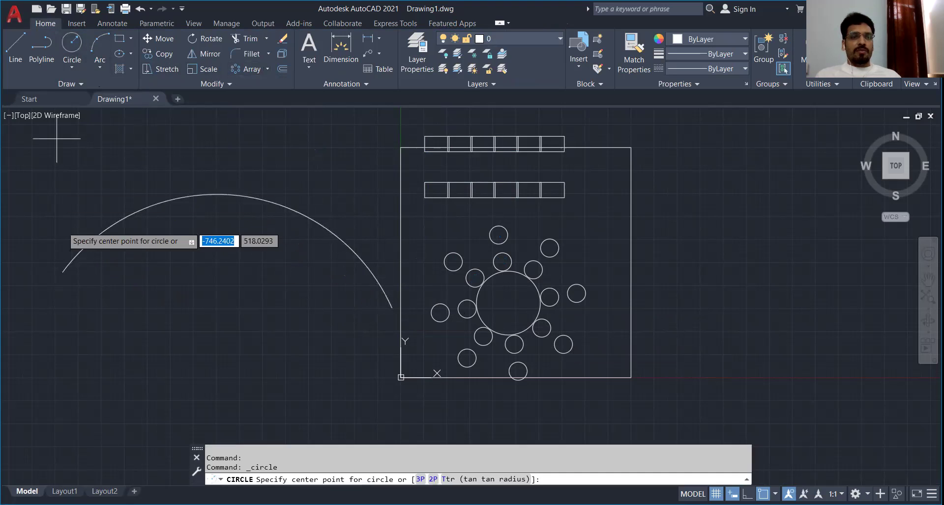
pyautogui.click(60, 253)
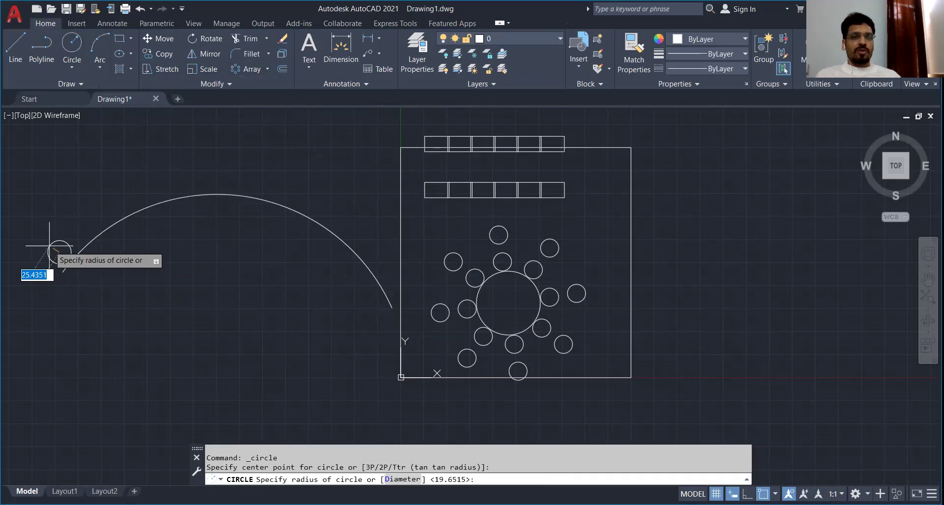
pyautogui.click(69, 258)
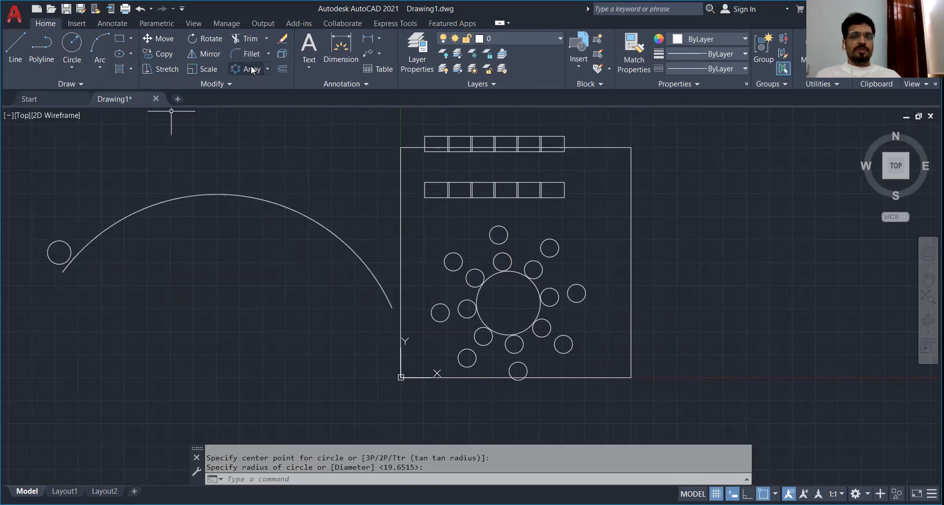
# Step: Create a path array of the new small circle along the arc, keeping the default spacing
pyautogui.click(267, 69)
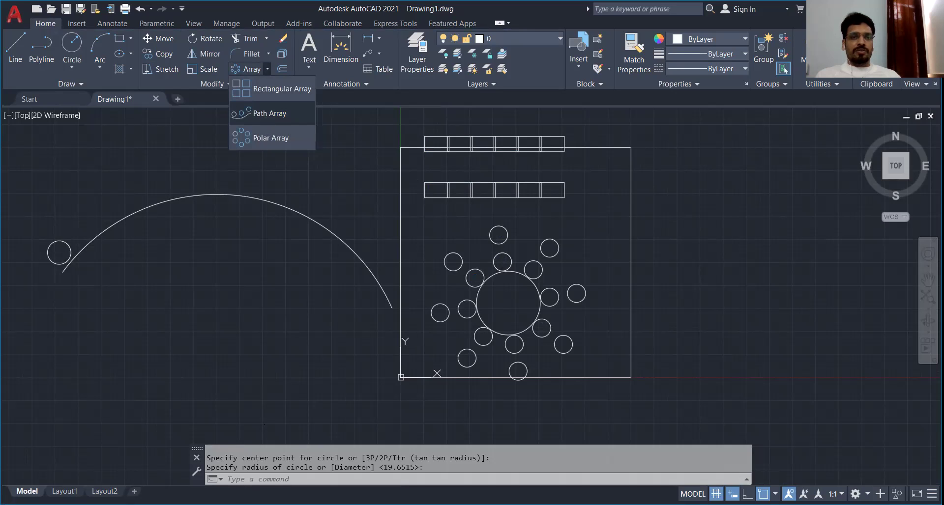
pyautogui.click(266, 114)
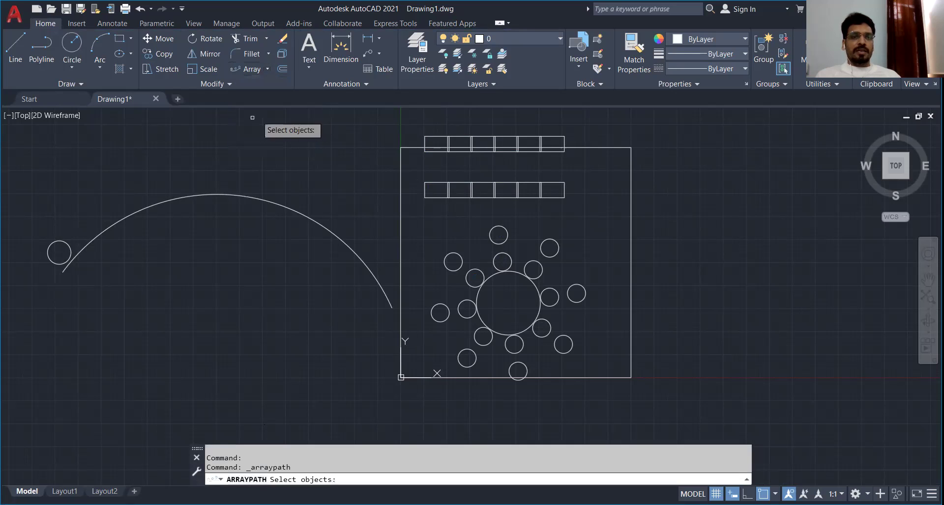
pyautogui.click(53, 242)
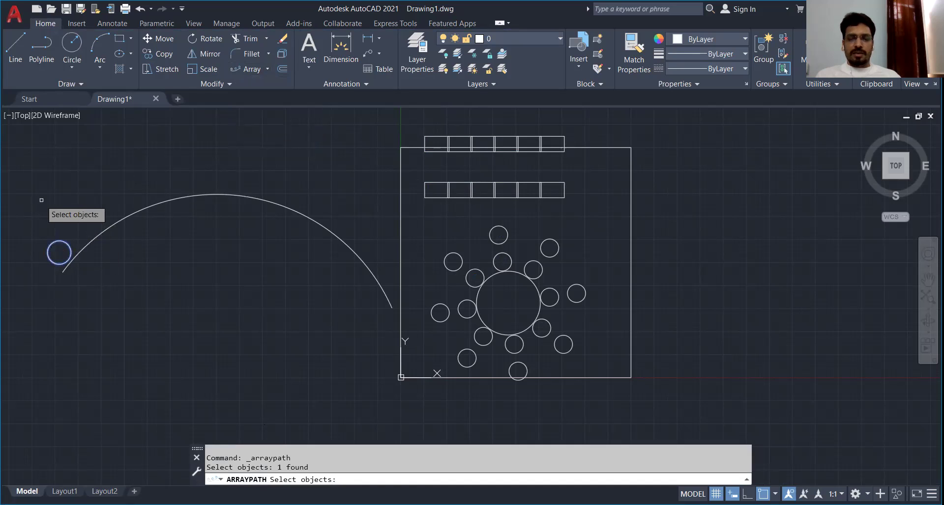
pyautogui.press('Return')
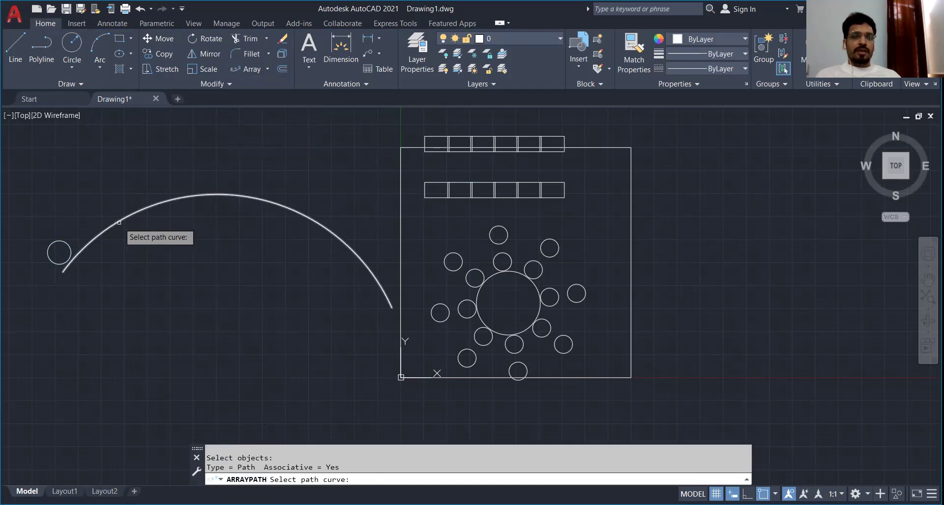
pyautogui.click(118, 220)
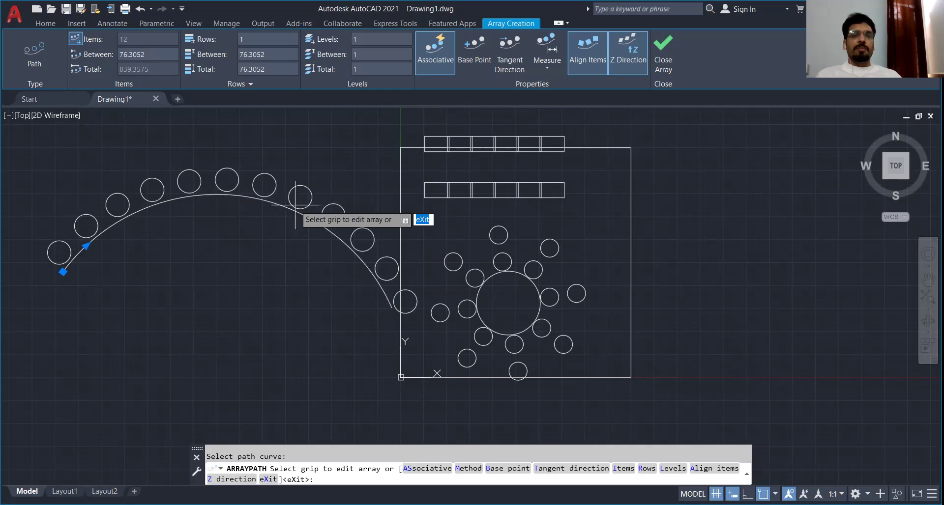
pyautogui.click(665, 52)
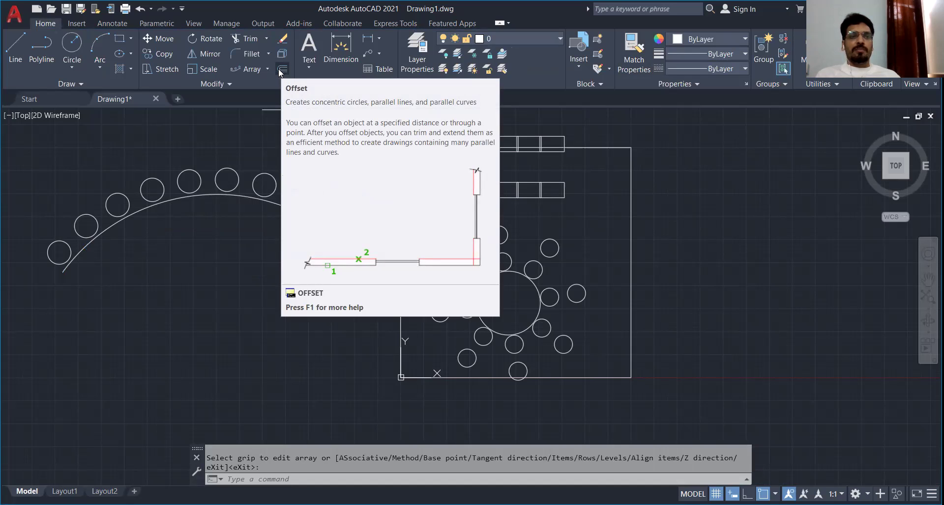
# Step: Draw a large circle in the empty area to the right of the square
pyautogui.click(72, 44)
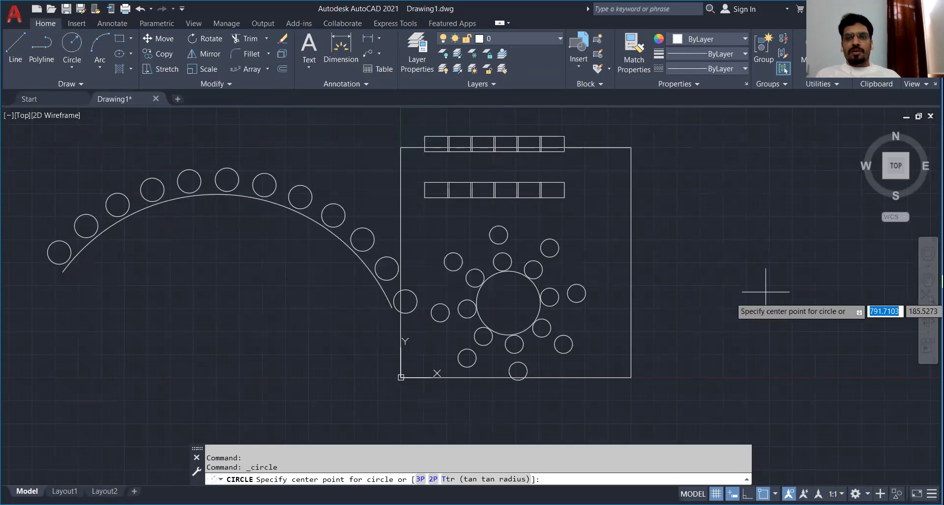
pyautogui.click(772, 316)
pyautogui.click(743, 266)
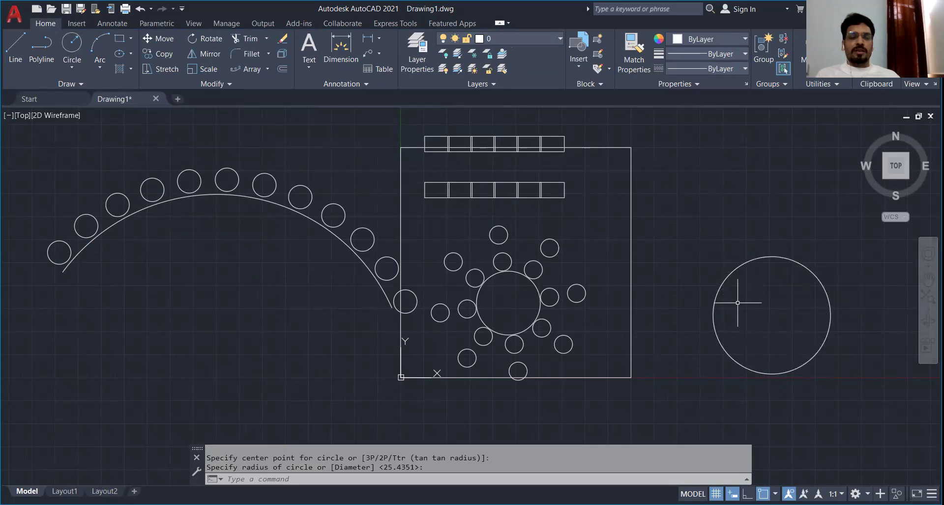
# Step: Offset the circle right of the square outward by 100, and offset the resulting circle outward by the same distance
pyautogui.click(283, 70)
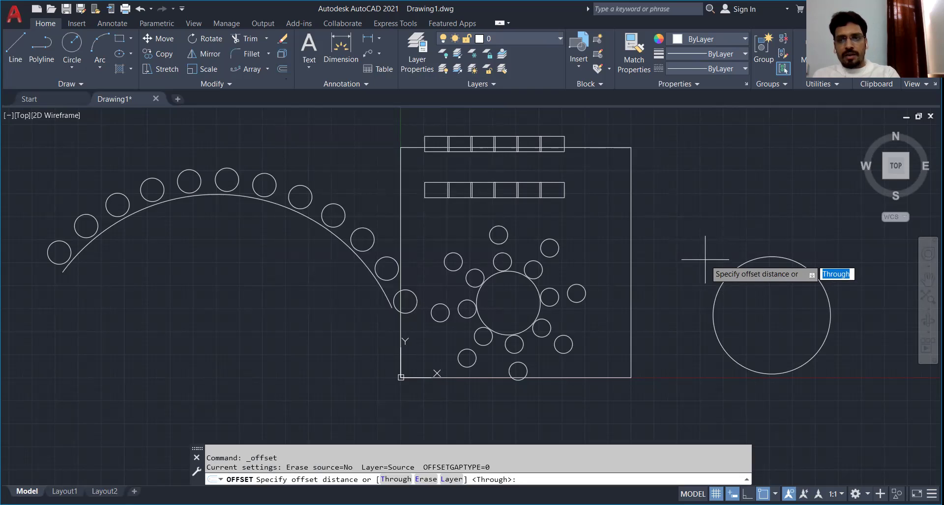
pyautogui.write('100')
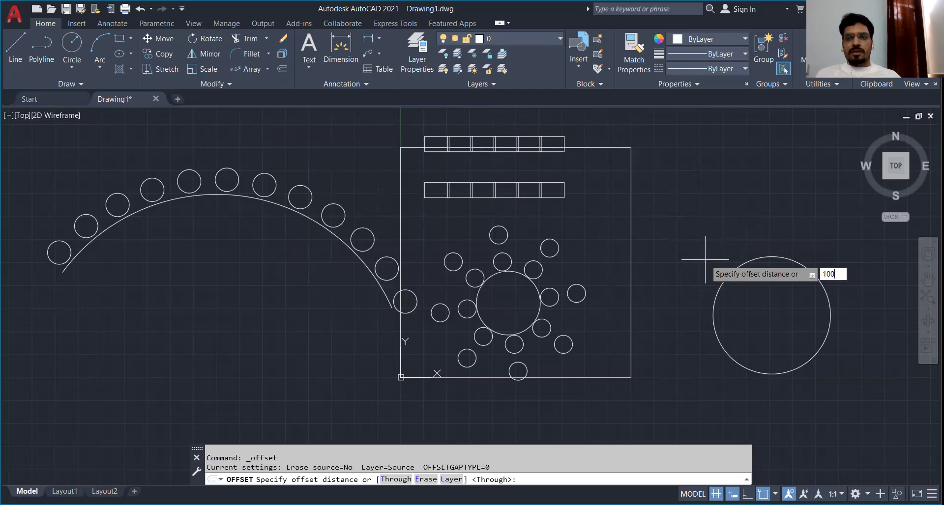
pyautogui.press('Return')
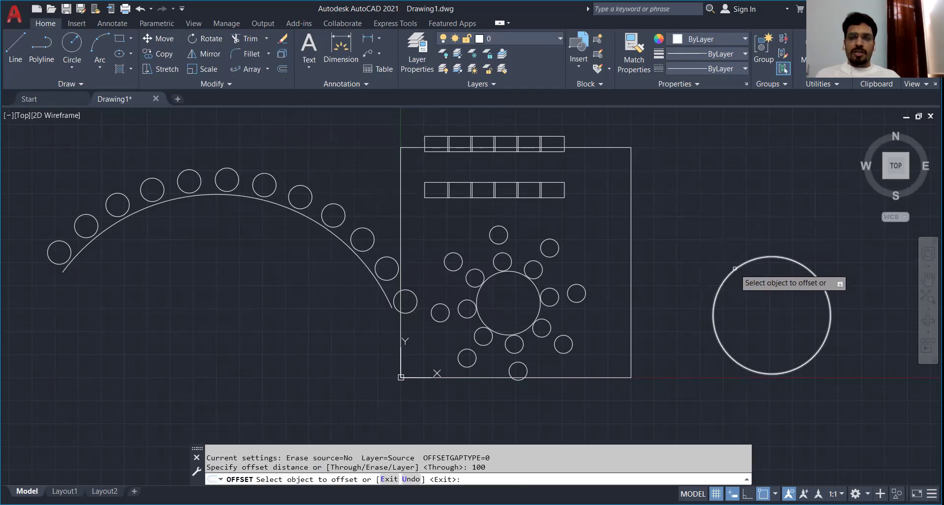
pyautogui.click(734, 269)
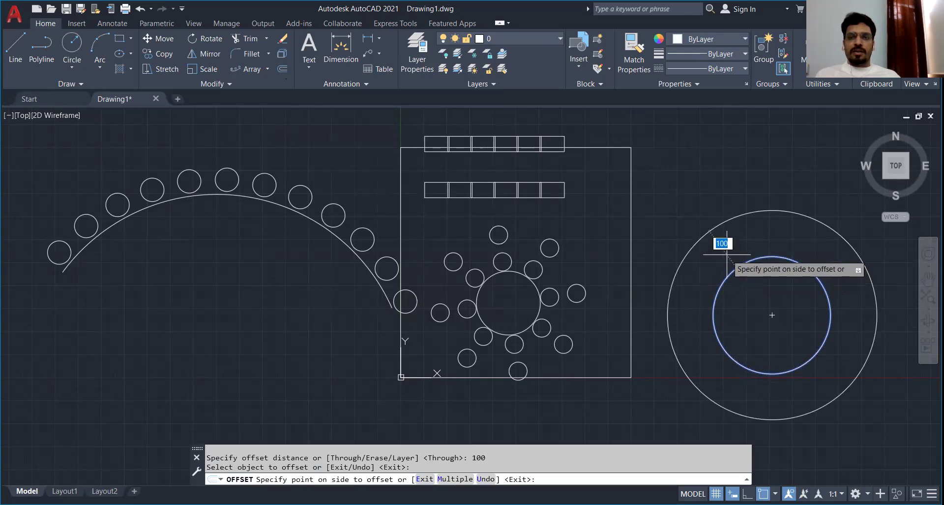
pyautogui.click(732, 259)
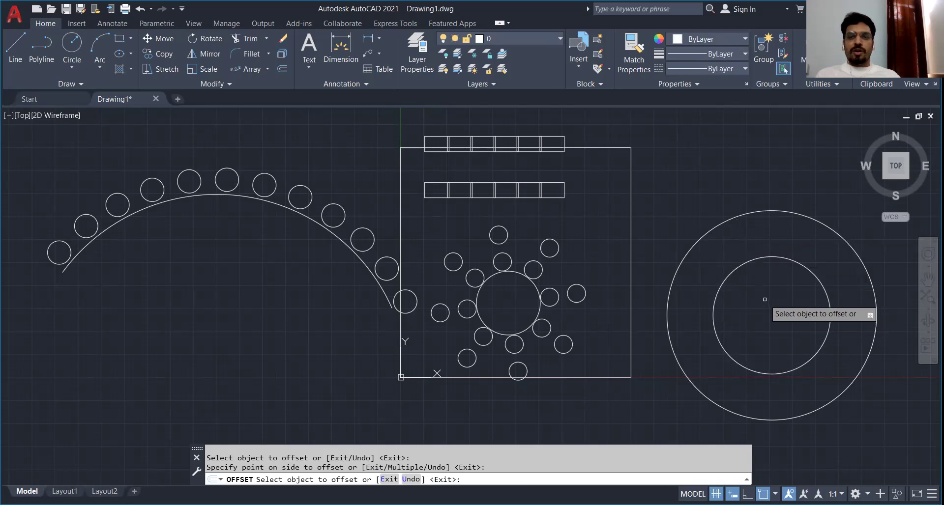
pyautogui.click(722, 222)
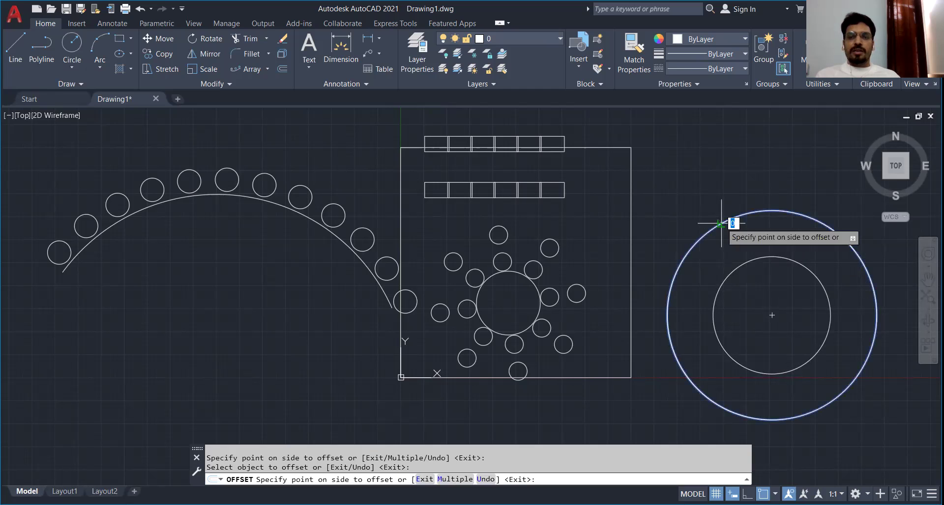
pyautogui.click(708, 206)
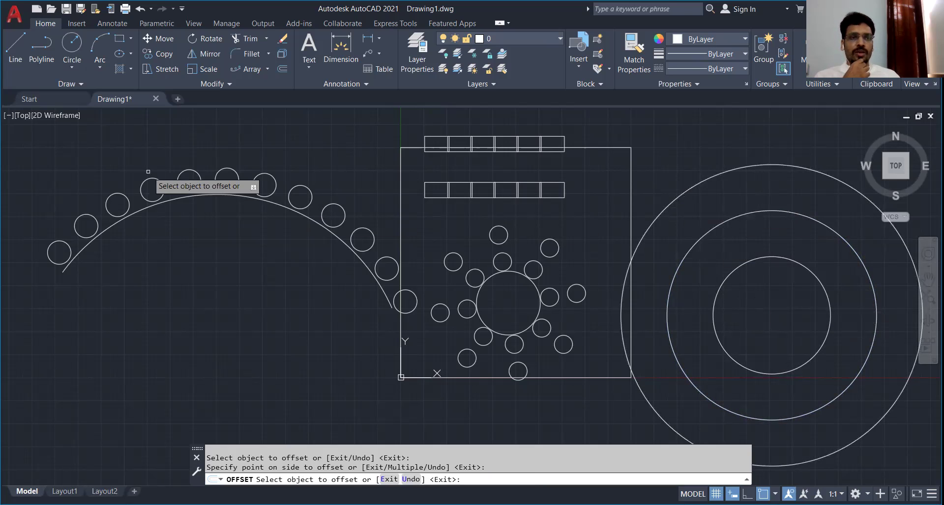
# Step: Draw a nearly vertical line below the arc, starting under its middle portion and running downward
pyautogui.click(17, 46)
pyautogui.click(185, 255)
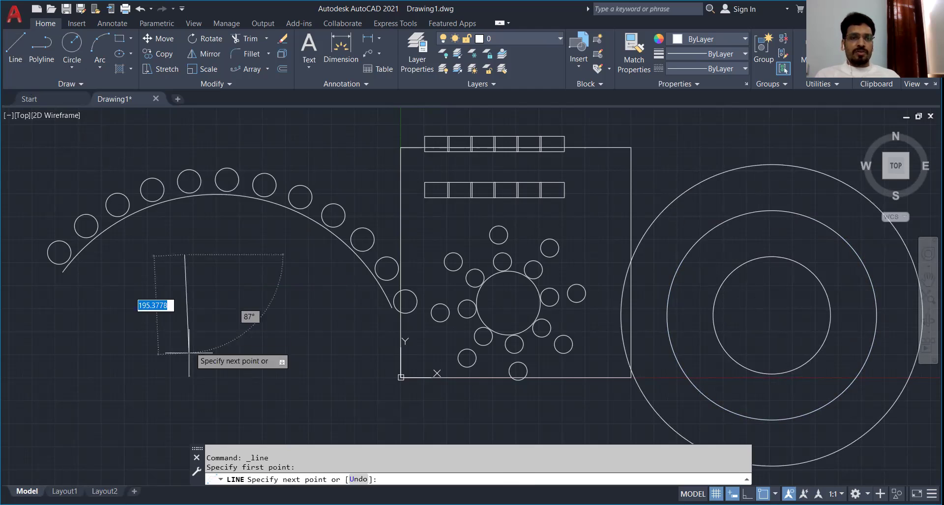
pyautogui.click(182, 427)
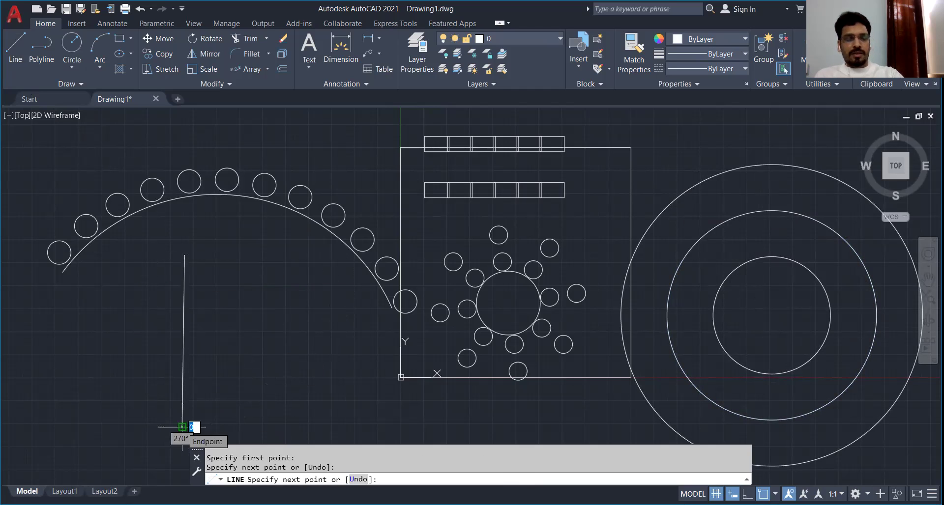
pyautogui.press('Escape')
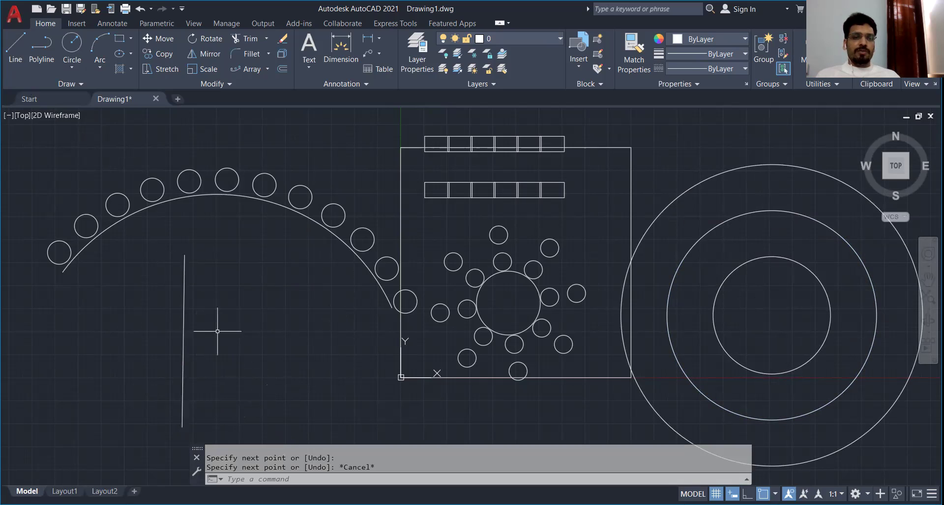
# Step: Offset the near-vertical line 50 to the right, and offset the resulting line by the same distance in the same direction
pyautogui.moveTo(183, 330)
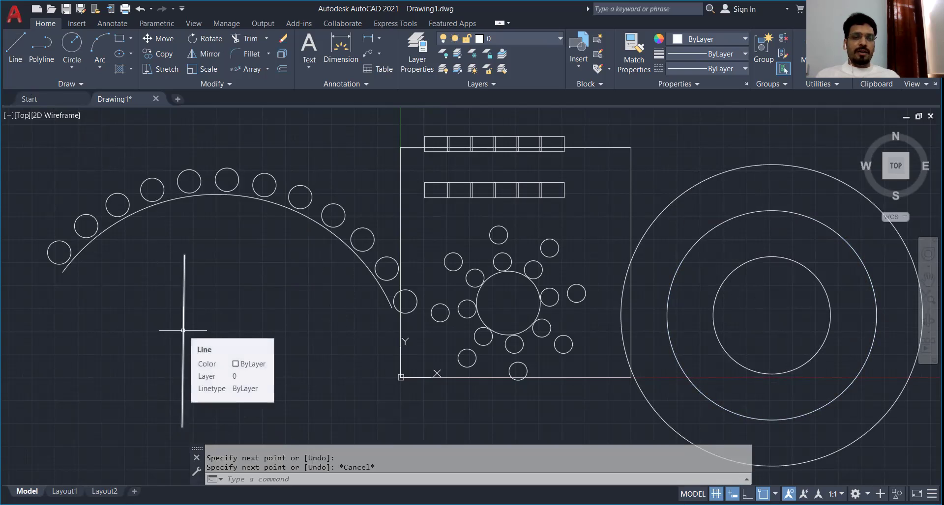
pyautogui.click(282, 70)
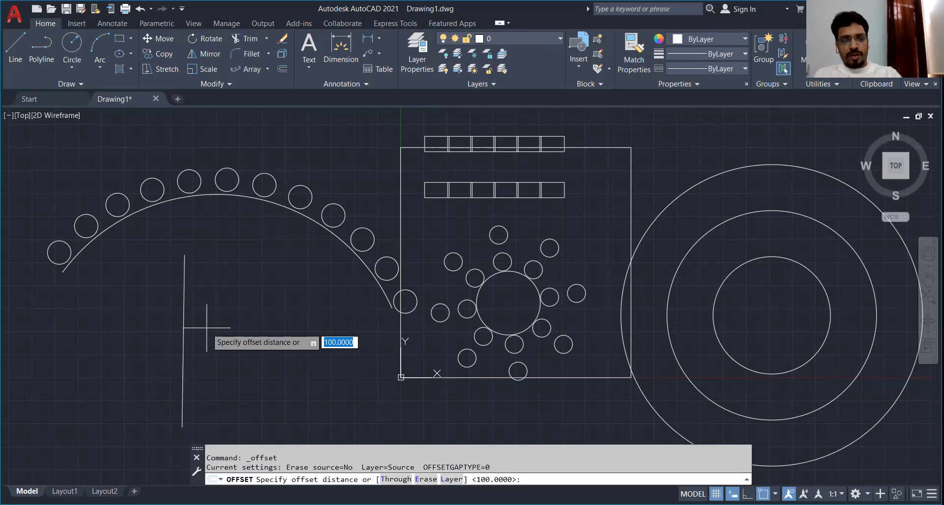
pyautogui.write('50')
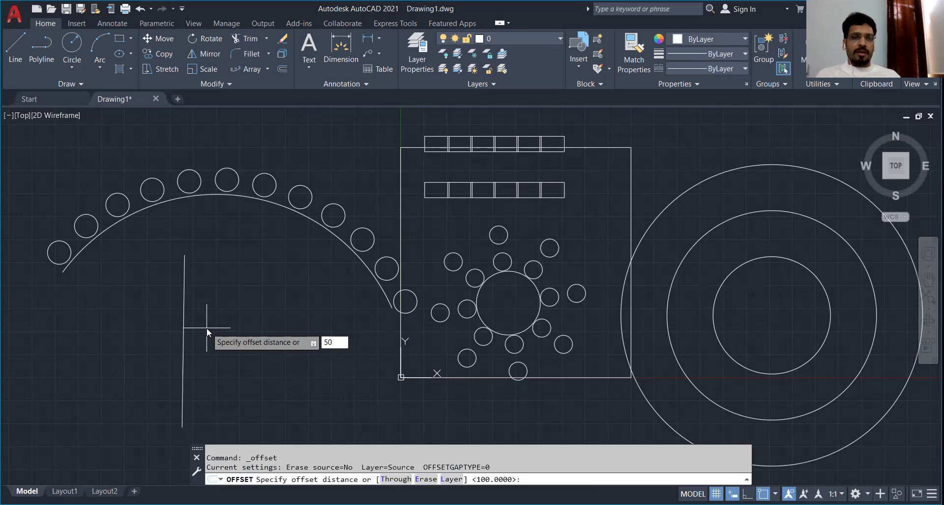
pyautogui.press('Return')
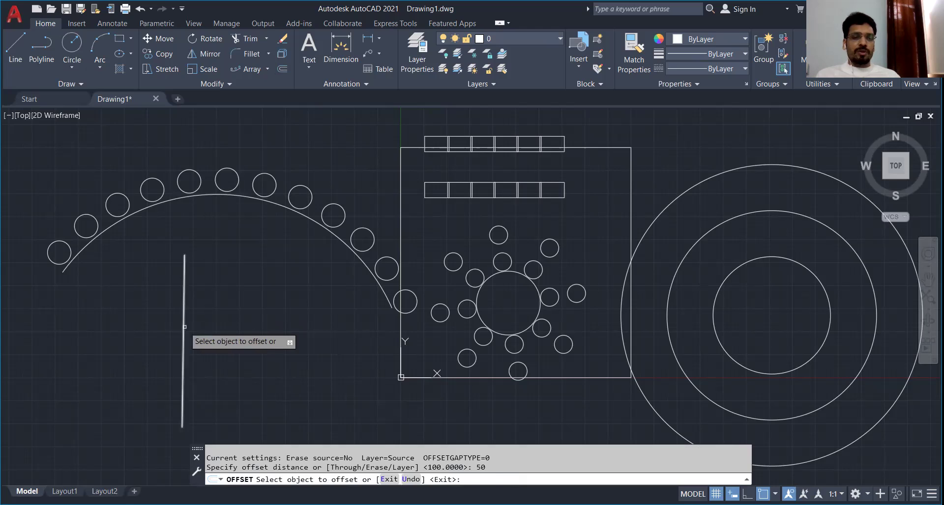
pyautogui.click(185, 327)
pyautogui.click(205, 328)
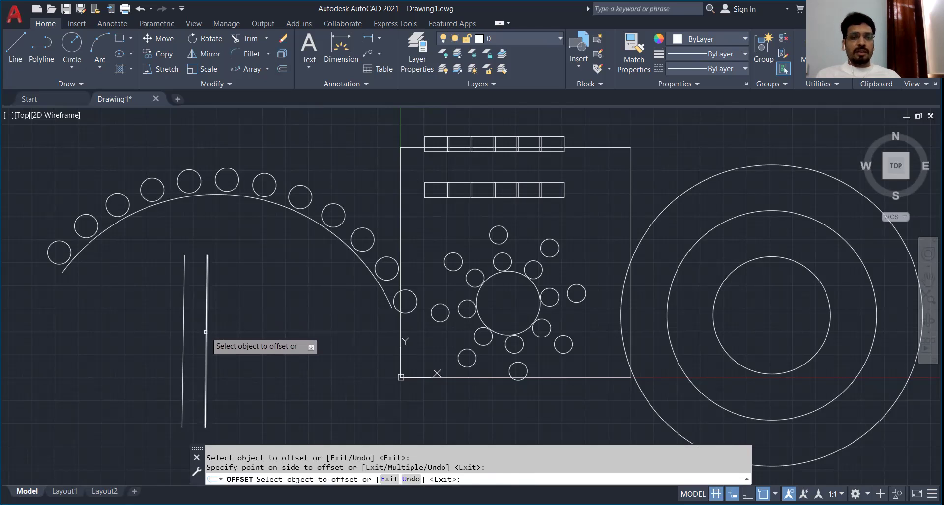
pyautogui.click(206, 332)
pyautogui.click(219, 332)
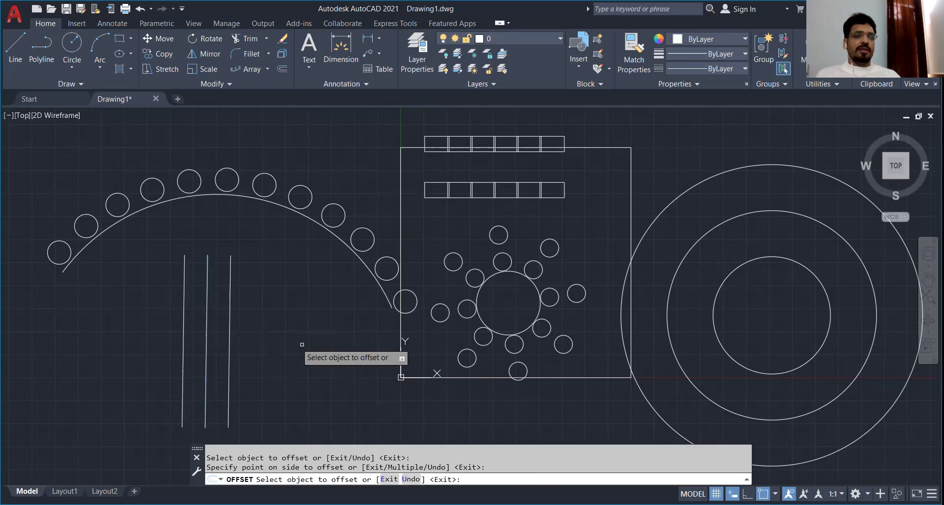